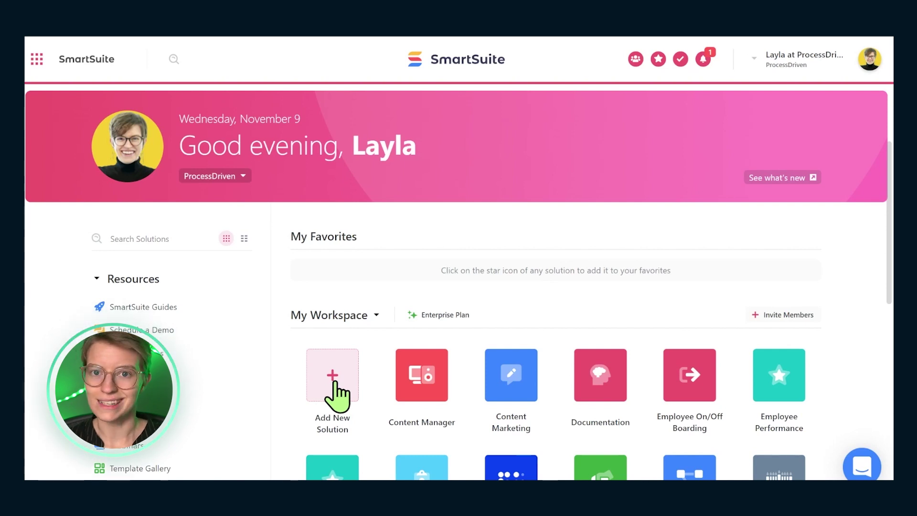
Start a new solution from a template and browse the Human Resources & Recruiting templates to Personnel Management
left_click(334, 385)
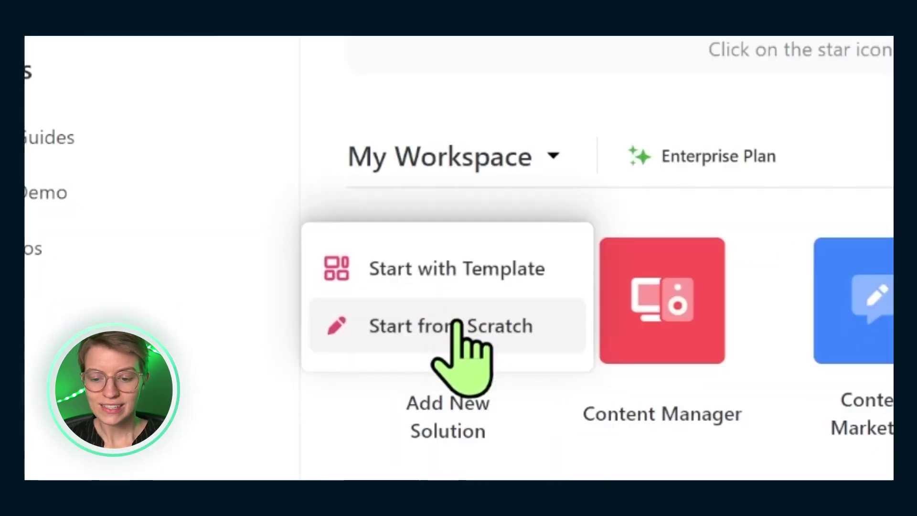
left_click(435, 265)
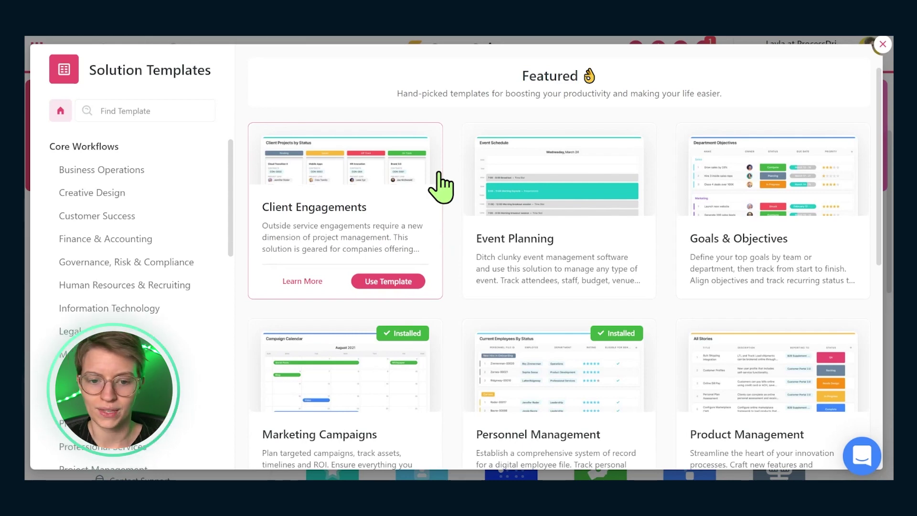
left_click(146, 294)
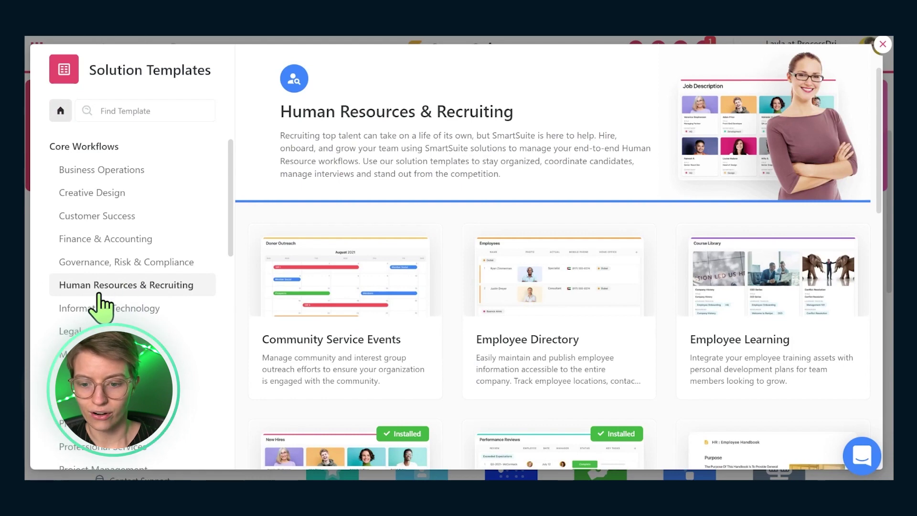
scroll(427, 272, "down", 7)
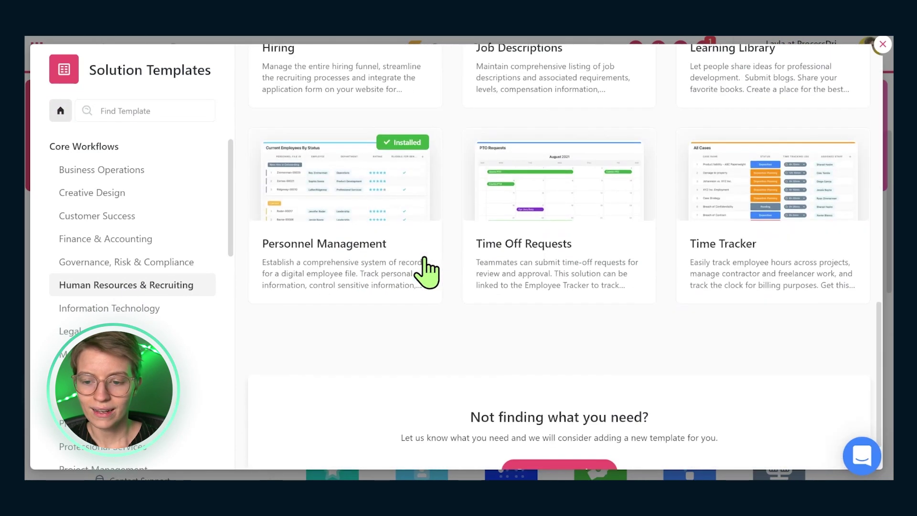
scroll(426, 271, "down", 2)
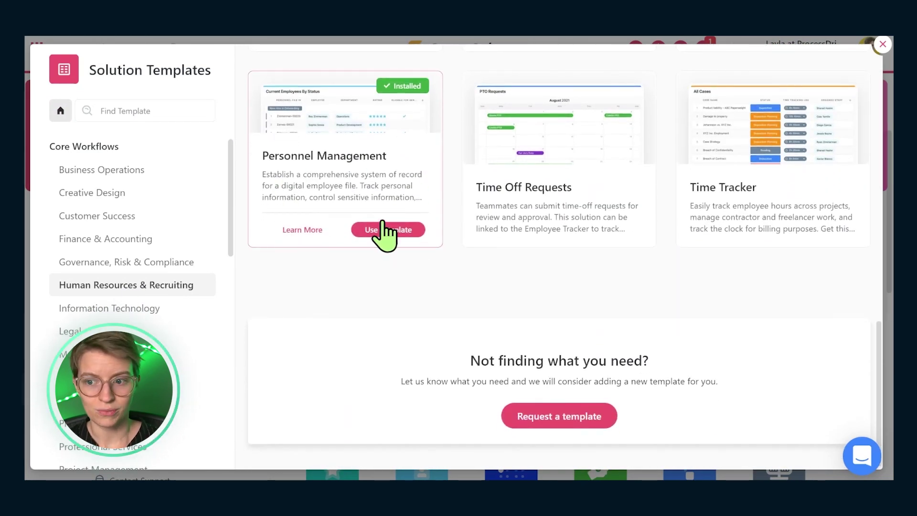
scroll(384, 234, "up", 4)
scroll(783, 324, "up", 1)
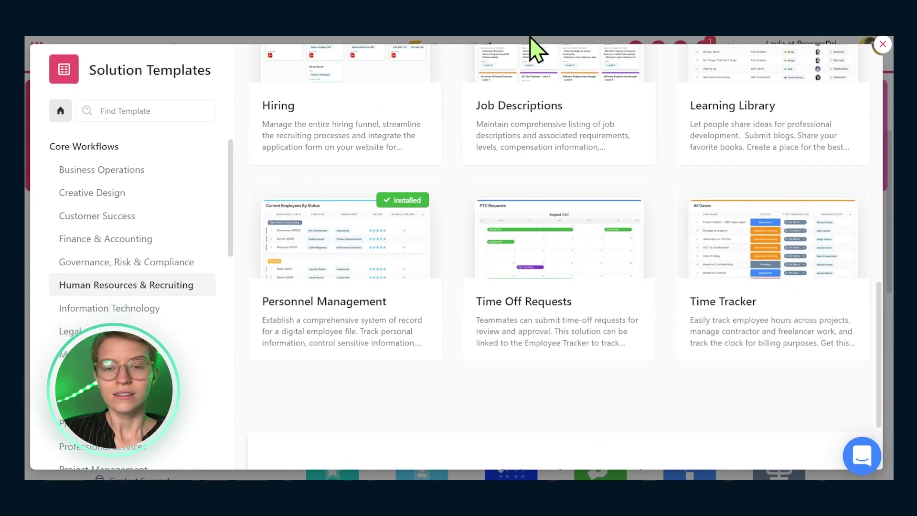
mouse_move(374, 86)
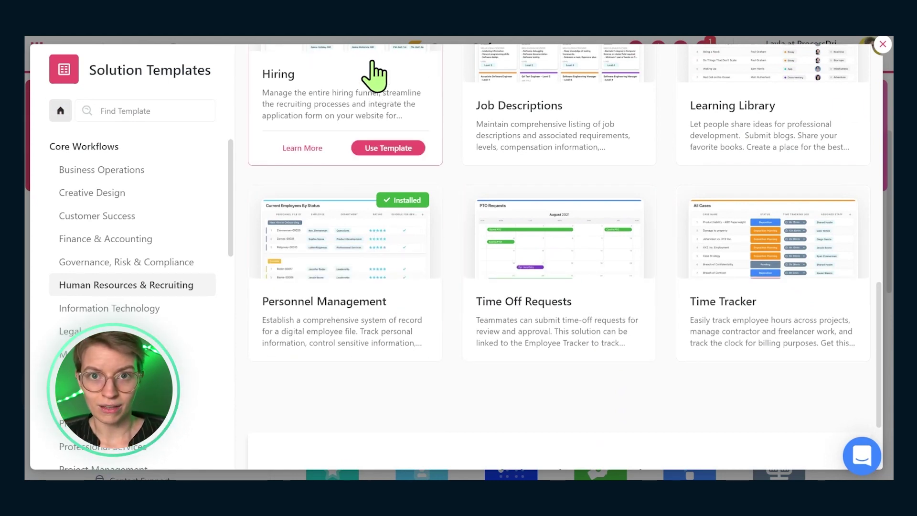
mouse_move(318, 301)
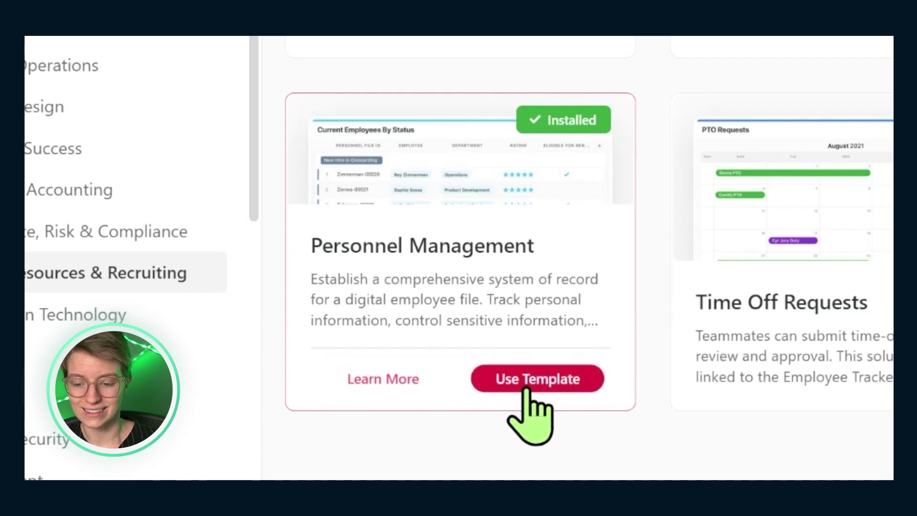
Create a solution from the Personnel Management template and set the Onboarding Queue cards to size S
left_click(557, 383)
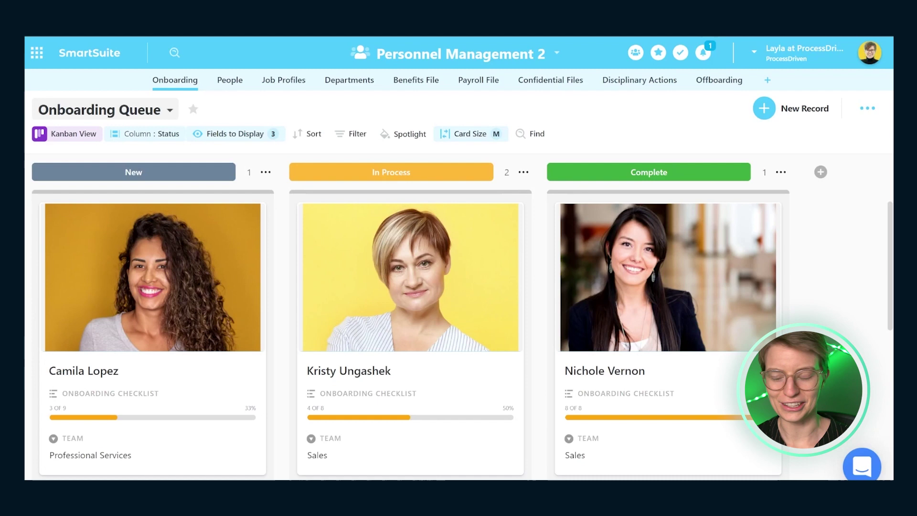
left_click(480, 140)
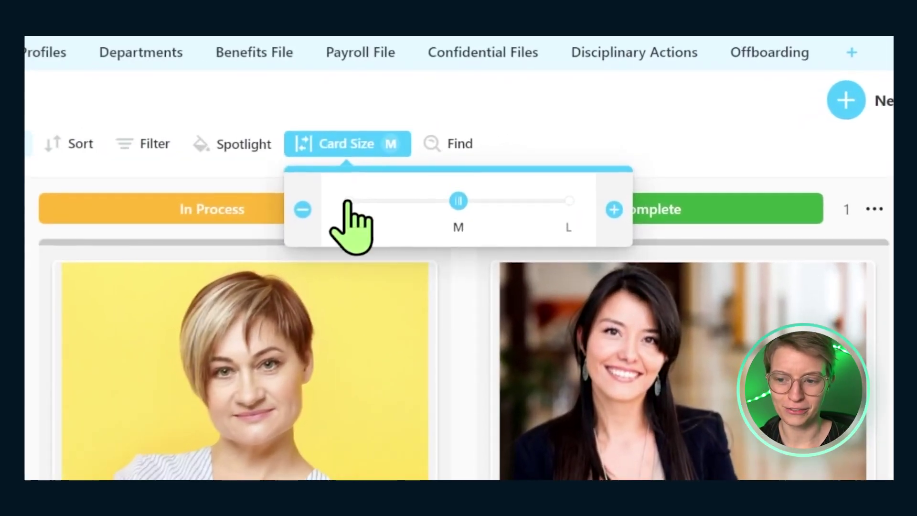
left_click(471, 167)
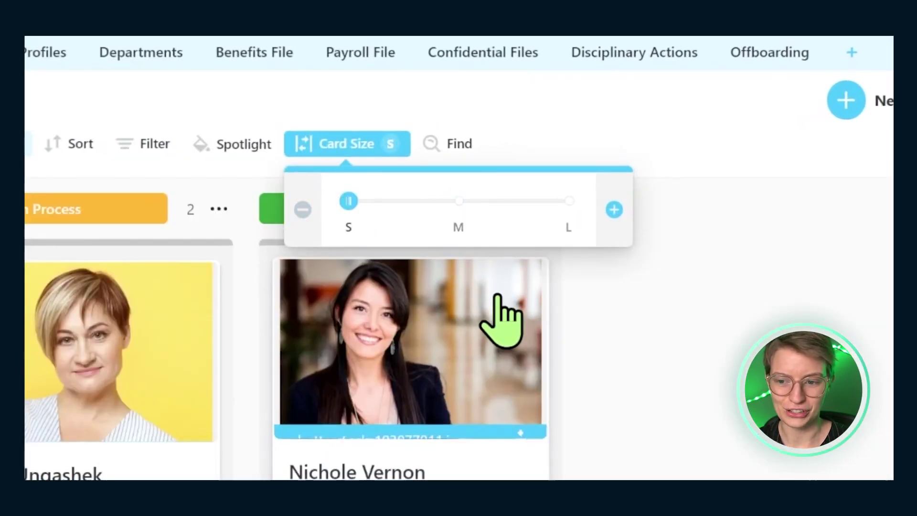
left_click(654, 332)
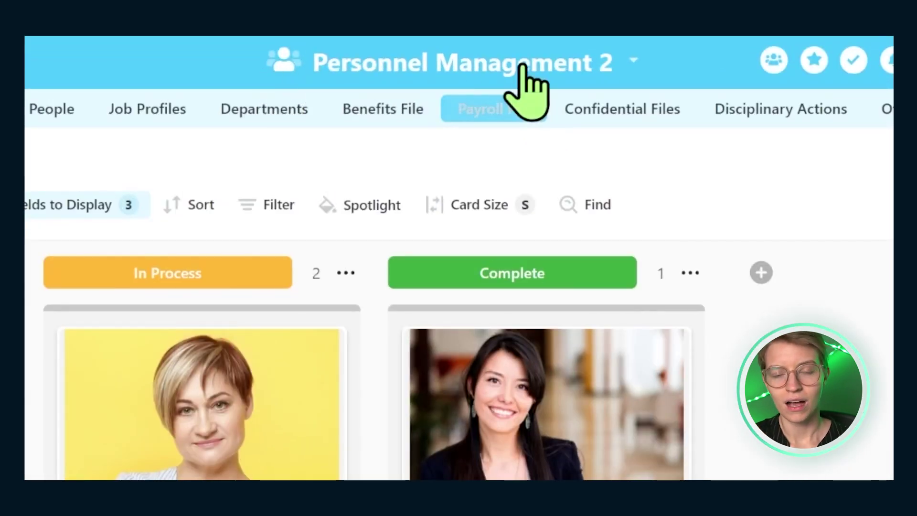
Rename the solution to HR HQ, colour it 75% Turquoise and give it a braille-dots icon
left_click(520, 74)
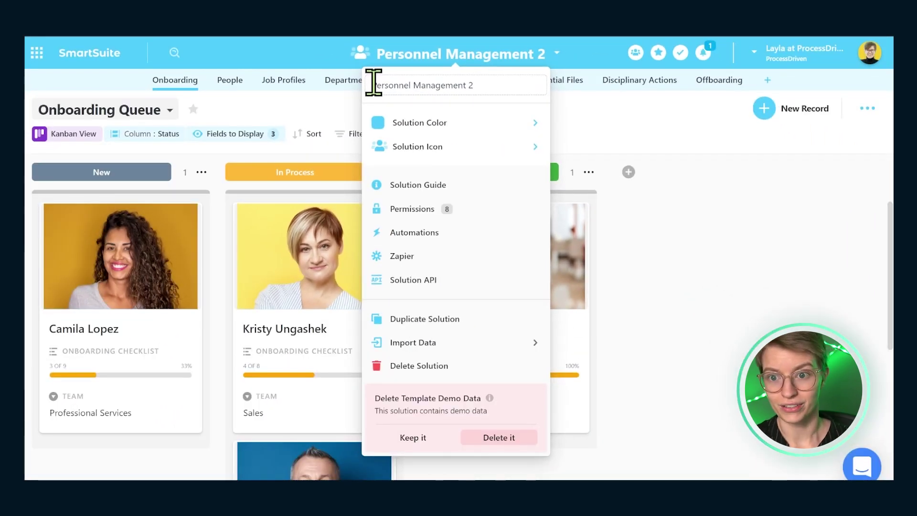
left_click_drag(373, 85, 483, 89)
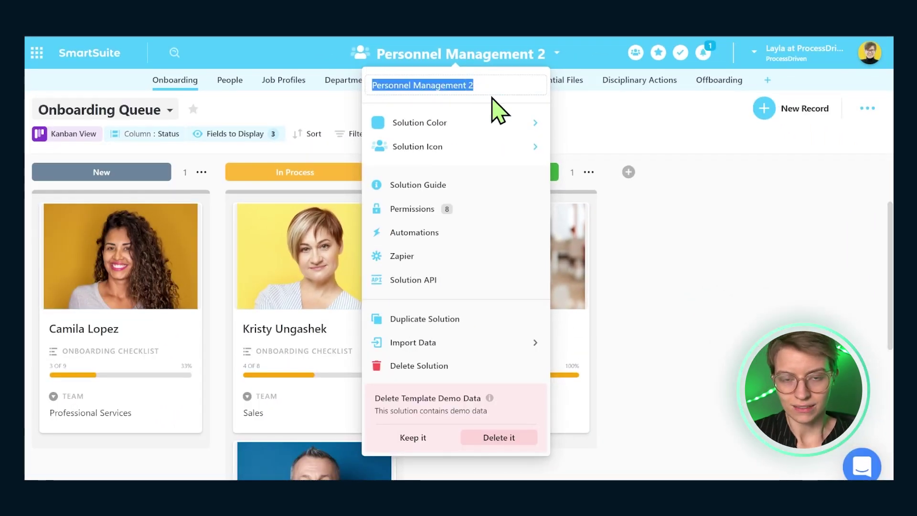
type("HR HQ")
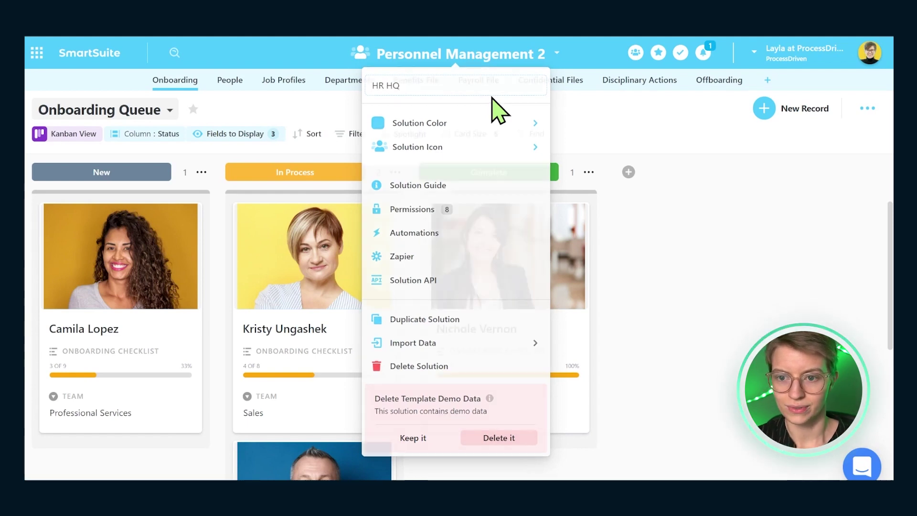
key("Return")
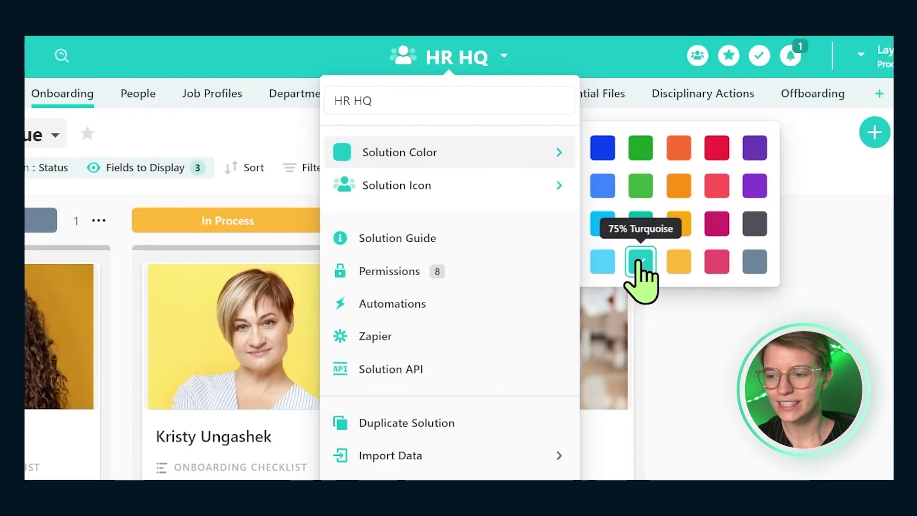
mouse_move(515, 189)
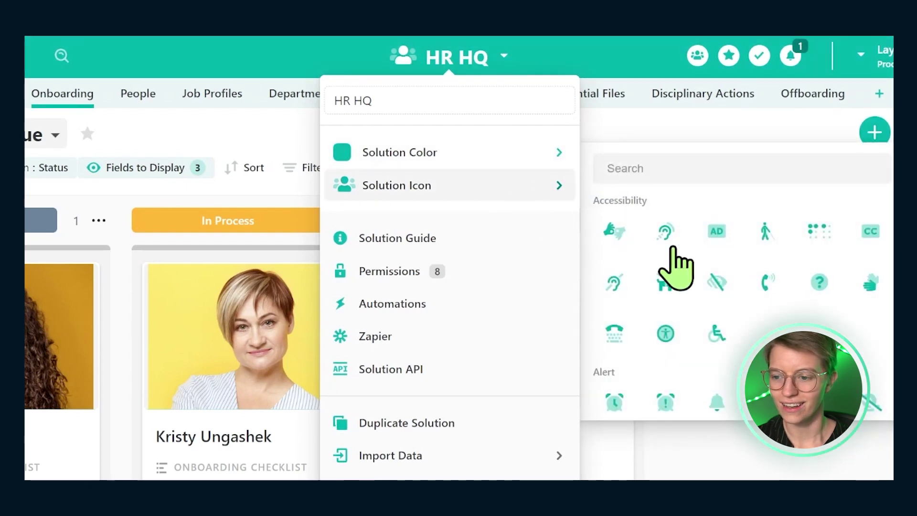
left_click(819, 231)
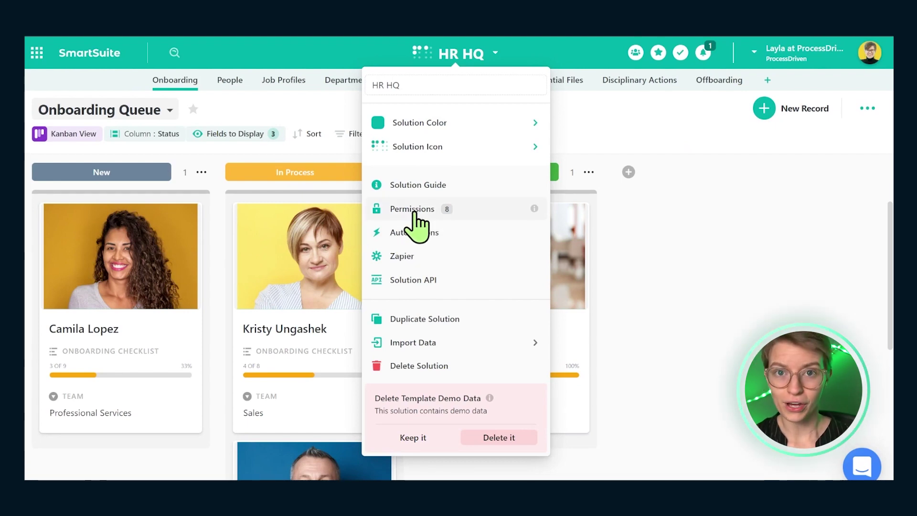
Switch HR HQ to advanced permissions and add your own account as a member with Full Access
left_click(414, 210)
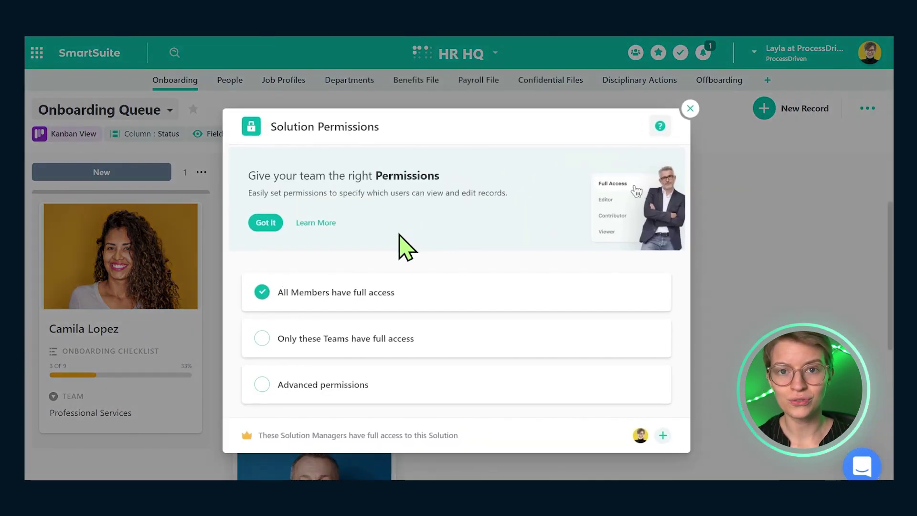
left_click(276, 385)
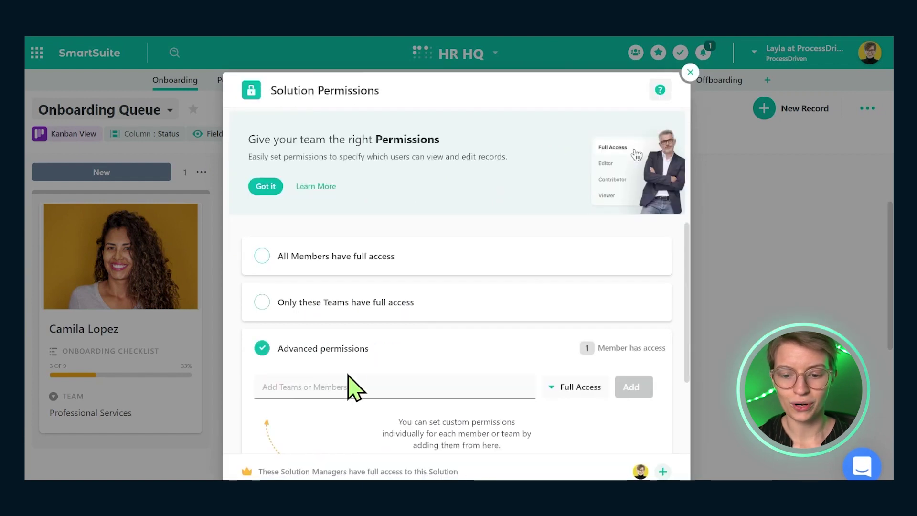
left_click(289, 386)
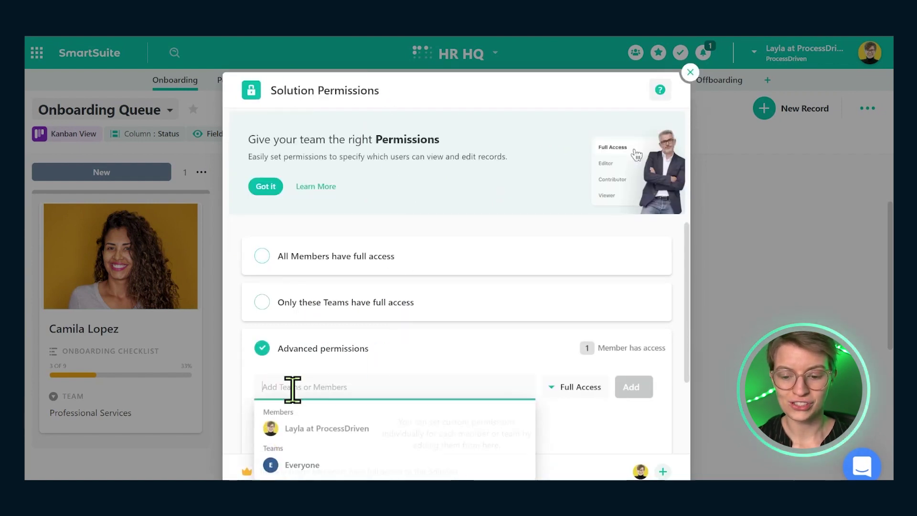
left_click(292, 428)
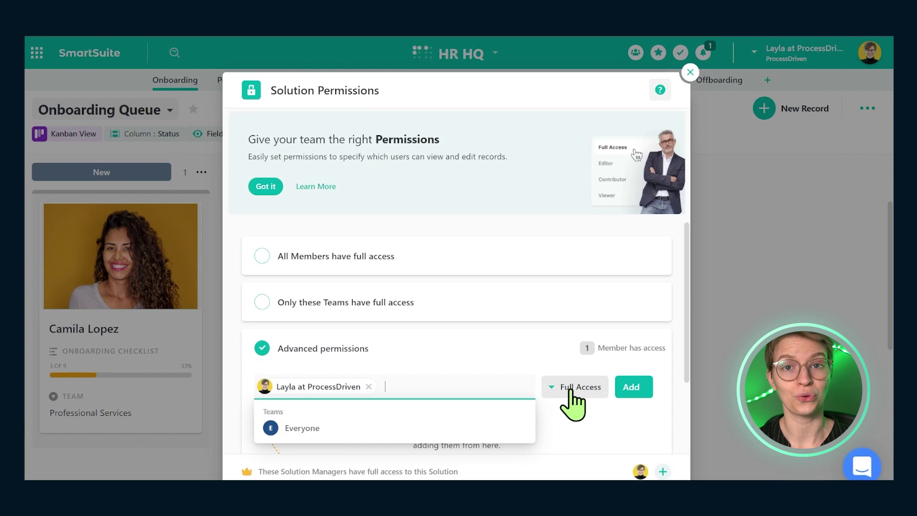
left_click(630, 395)
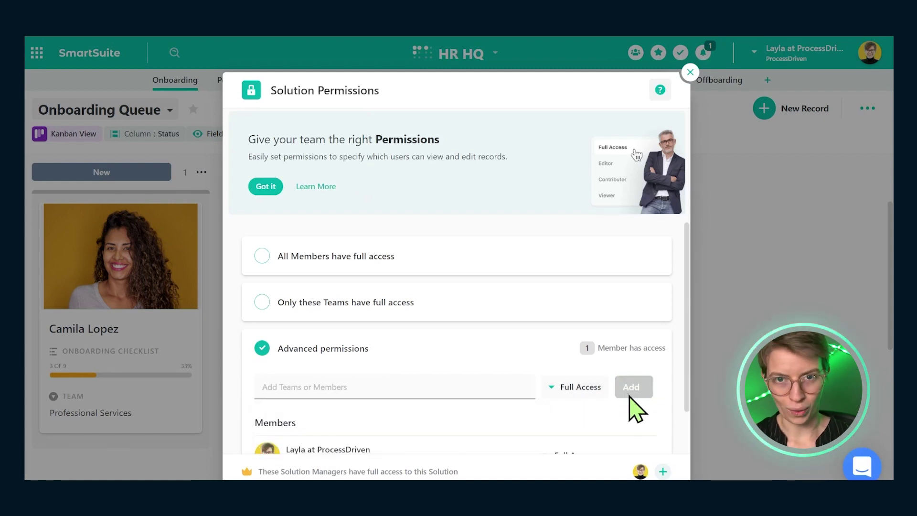
scroll(669, 387, "down", 1)
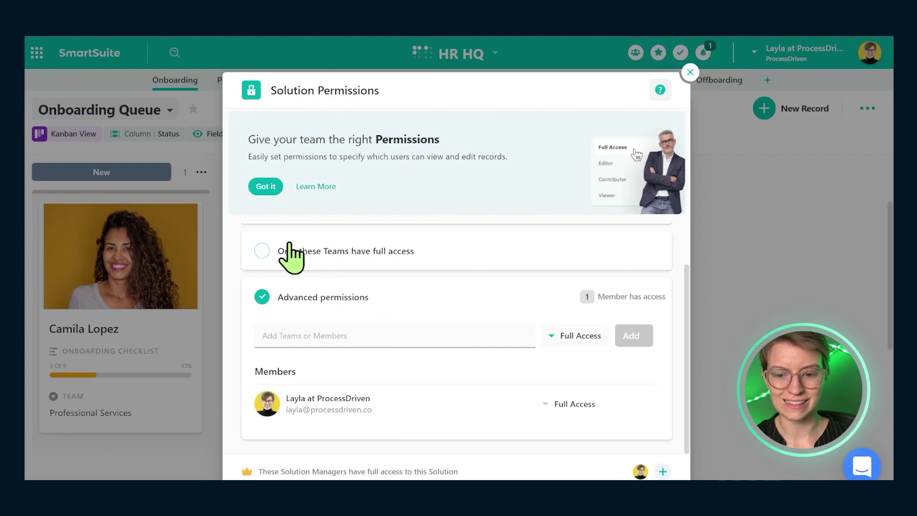
scroll(286, 260, "up", 1)
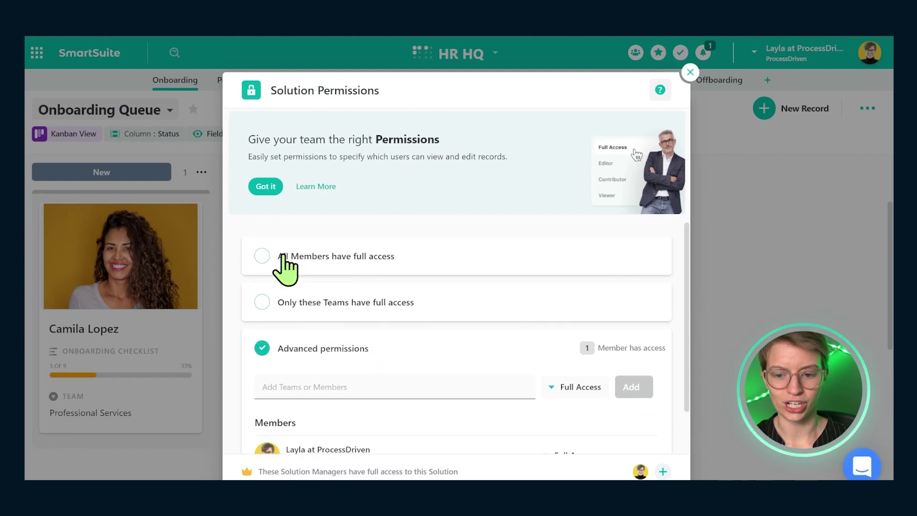
left_click(266, 187)
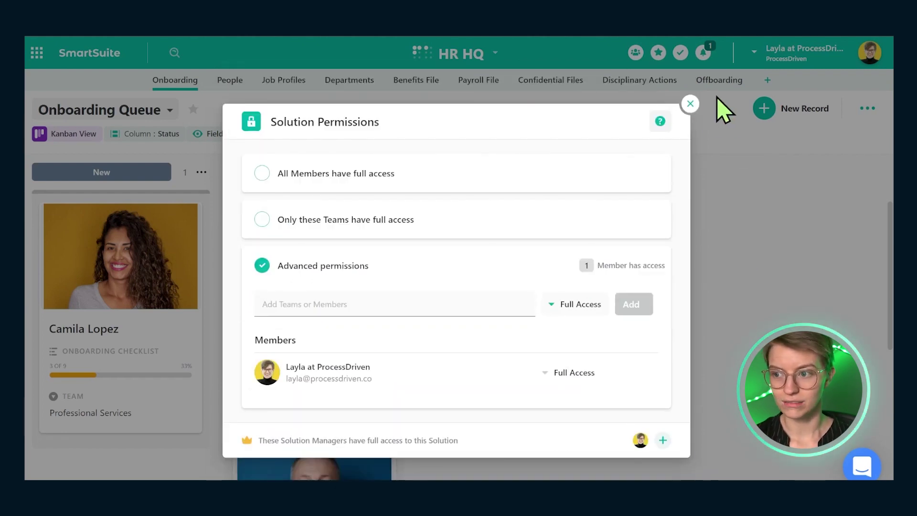
left_click(690, 104)
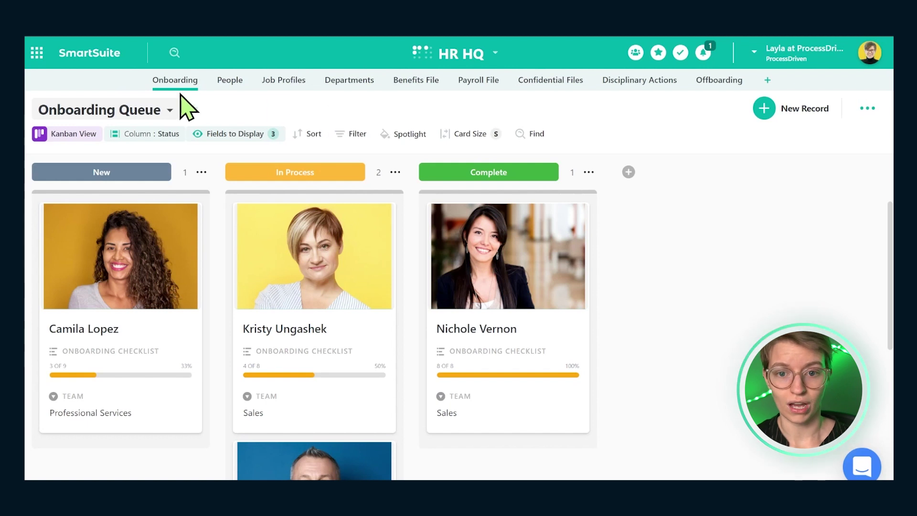
Look through the Job Profiles, Benefits File and Disciplinary Actions tables, then return to the Onboarding board
left_click(267, 81)
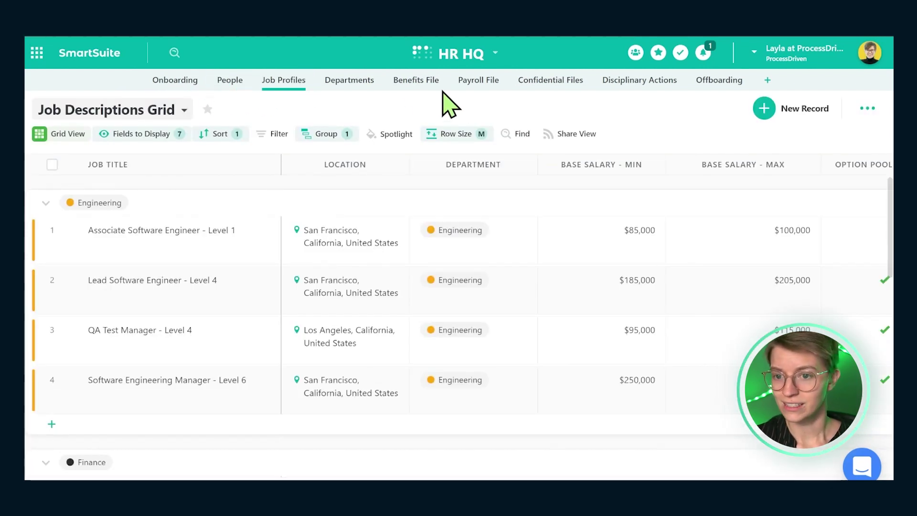
left_click(417, 80)
left_click(635, 80)
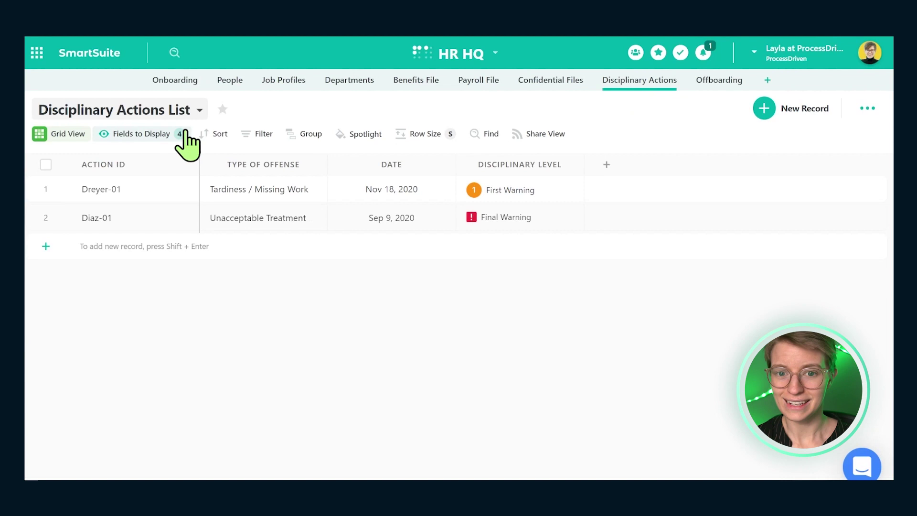
left_click(196, 82)
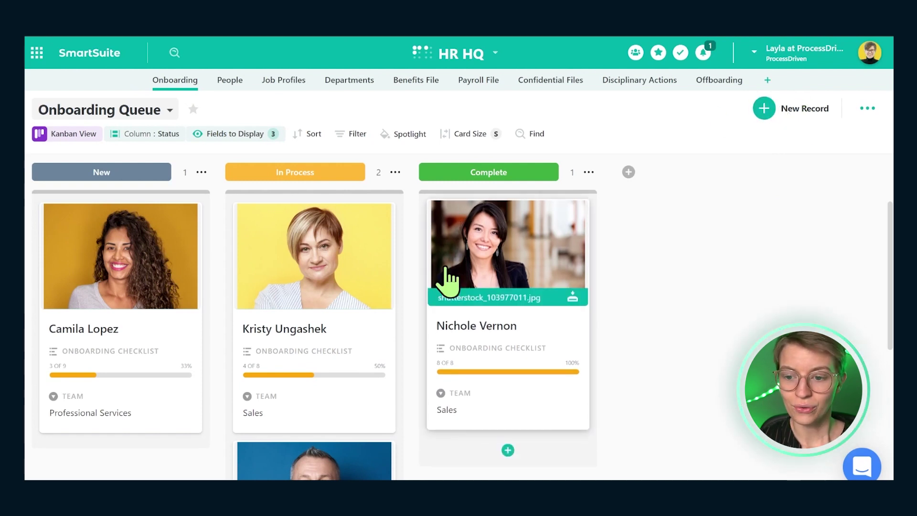
left_click_drag(447, 280, 549, 328)
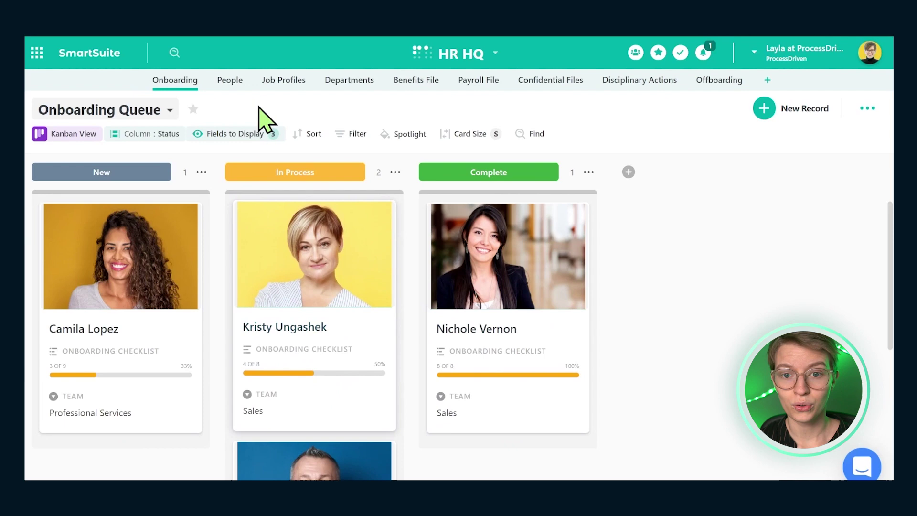
Go through People and Job Profiles to the Departments listing and select Professional Services
left_click(232, 81)
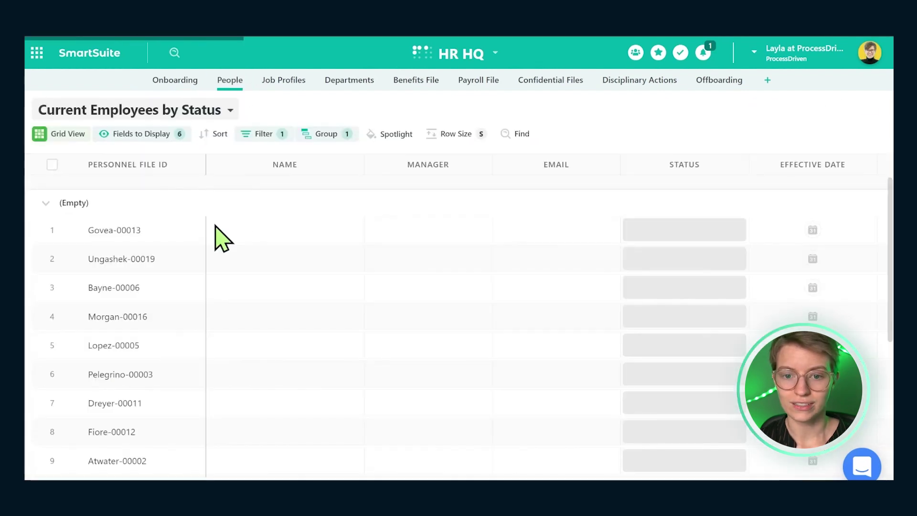
left_click(276, 82)
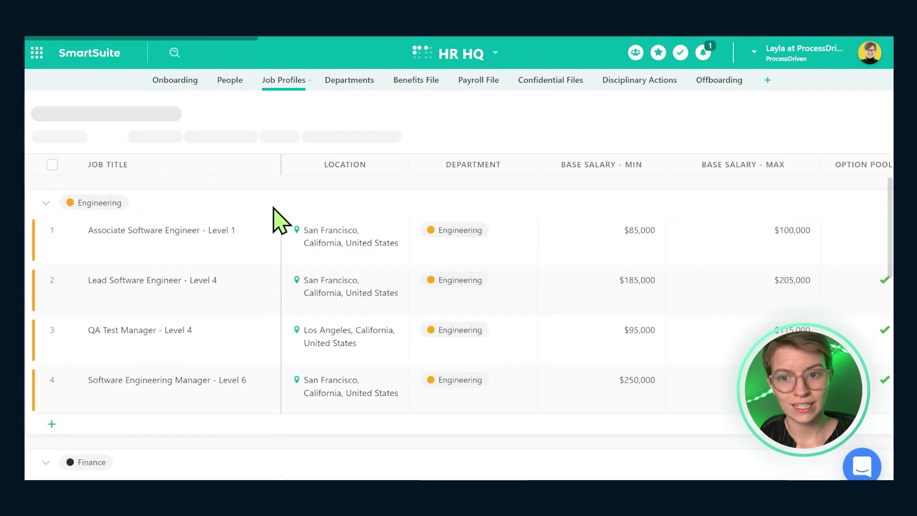
left_click(351, 82)
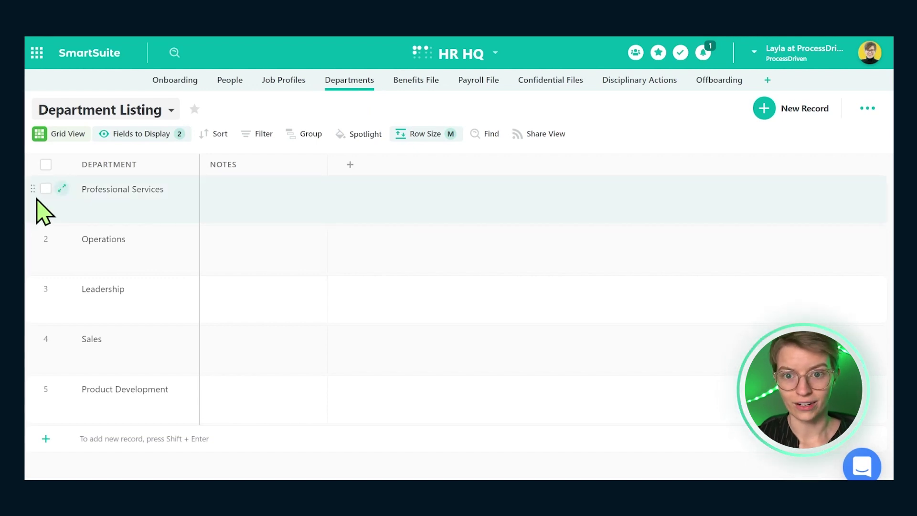
left_click(95, 200)
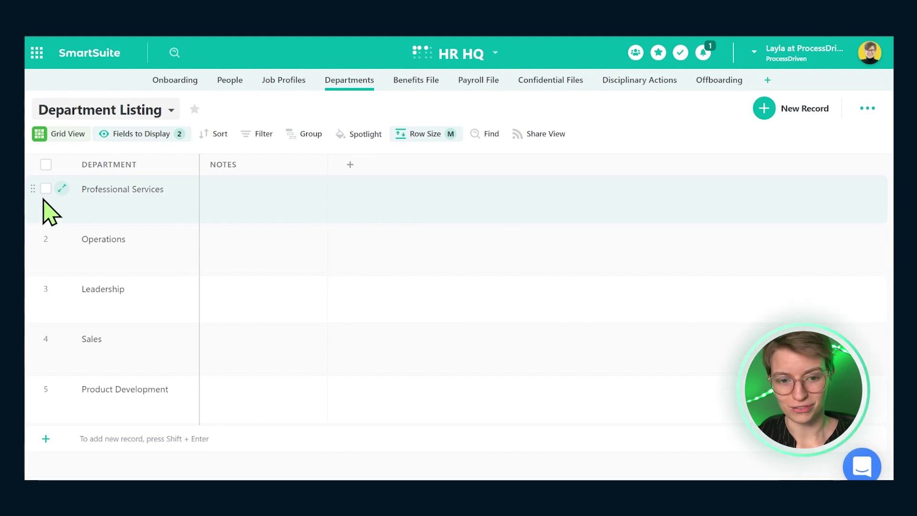
Cycle the Departments view through Card, Kanban and Timeline layouts, then set it back to Grid
left_click(61, 136)
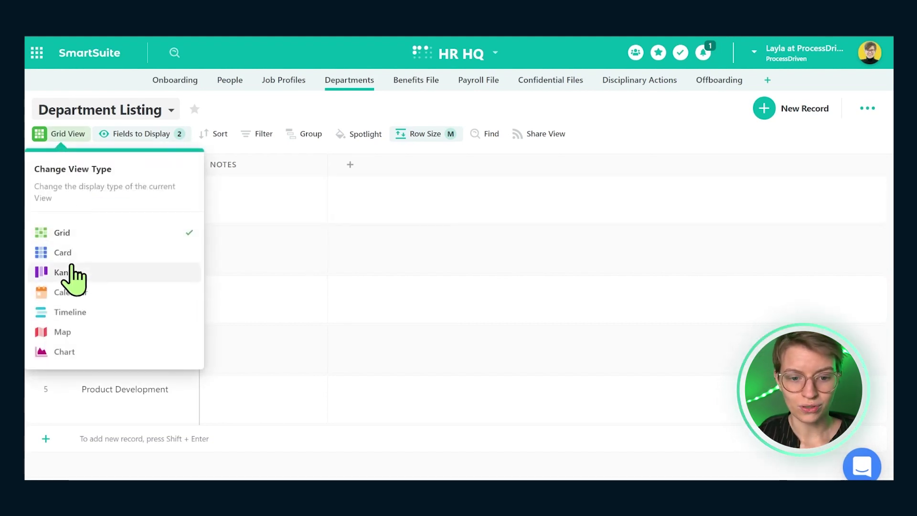
left_click(70, 253)
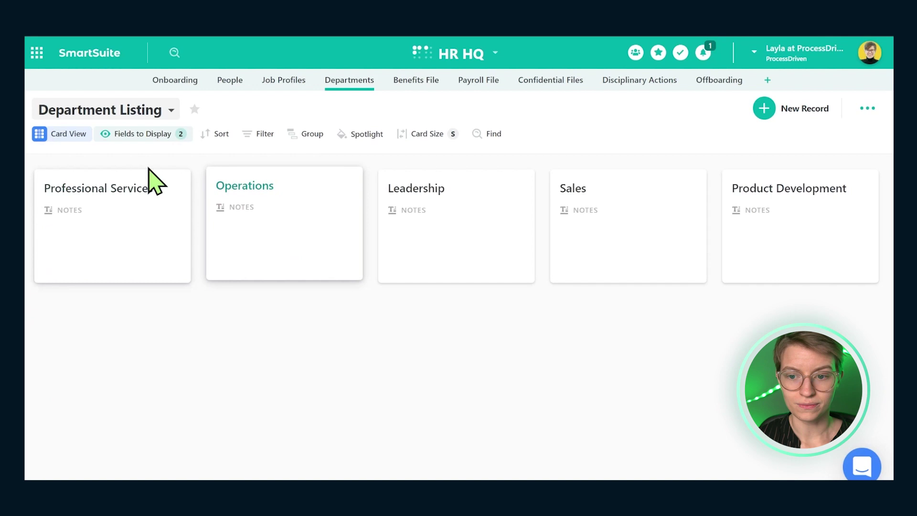
left_click(61, 134)
left_click(82, 276)
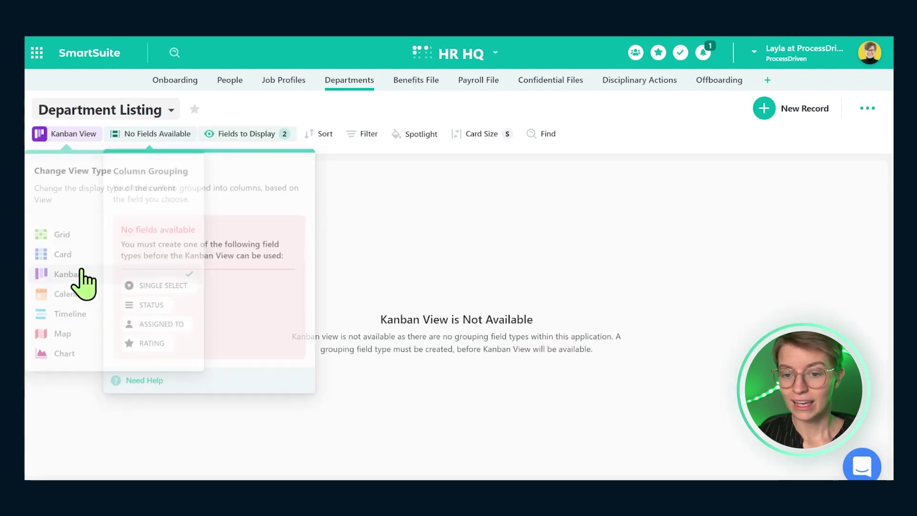
left_click(48, 137)
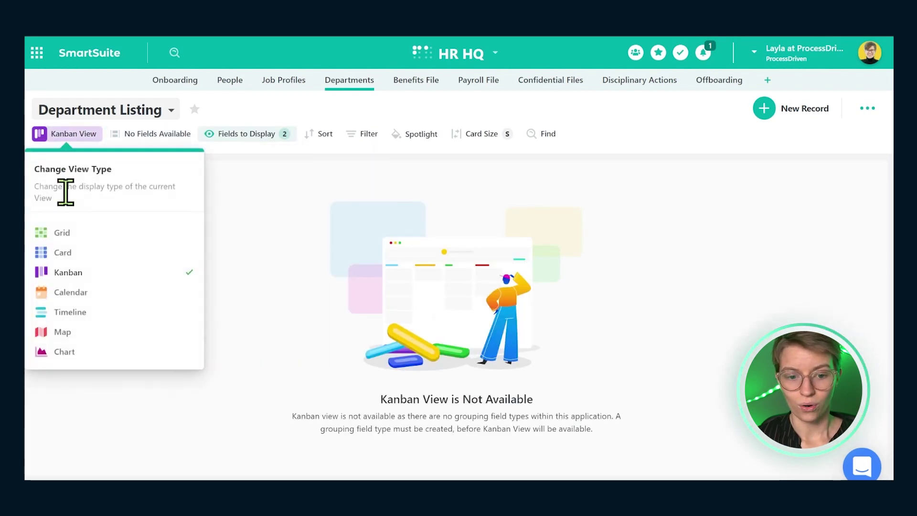
left_click(75, 311)
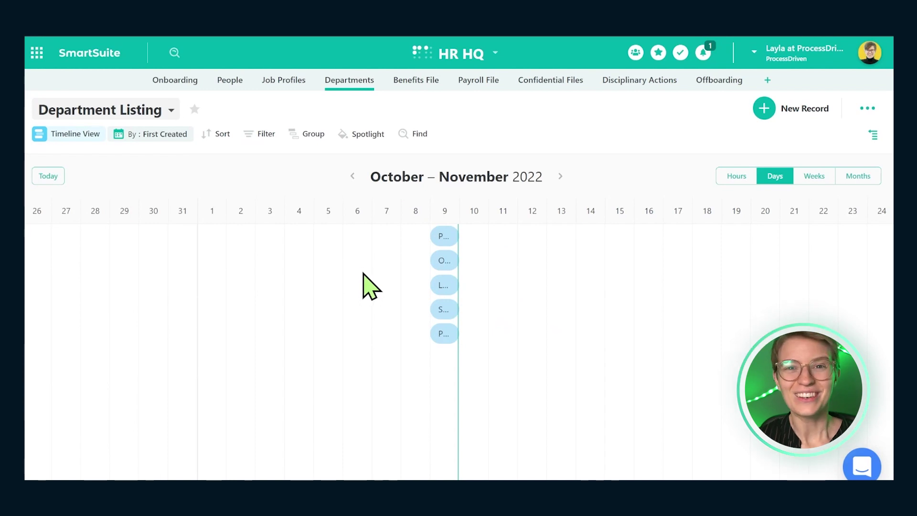
left_click(65, 136)
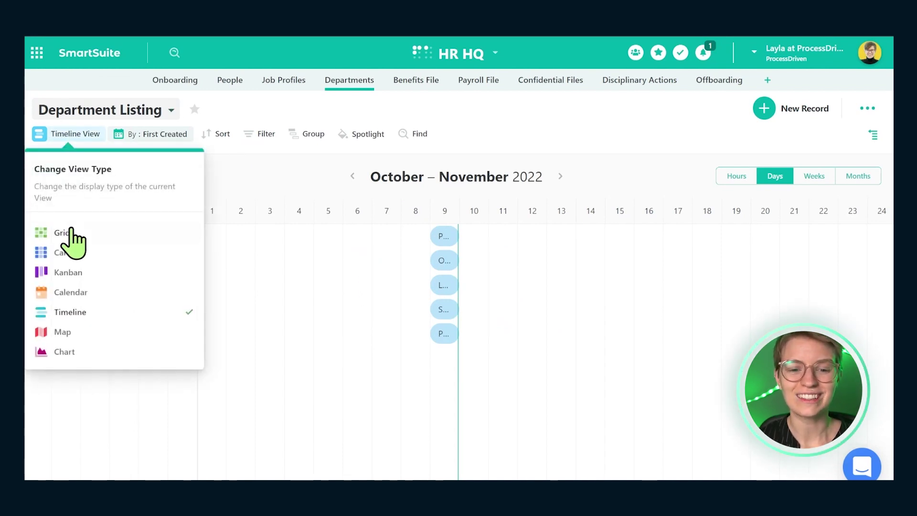
left_click(71, 233)
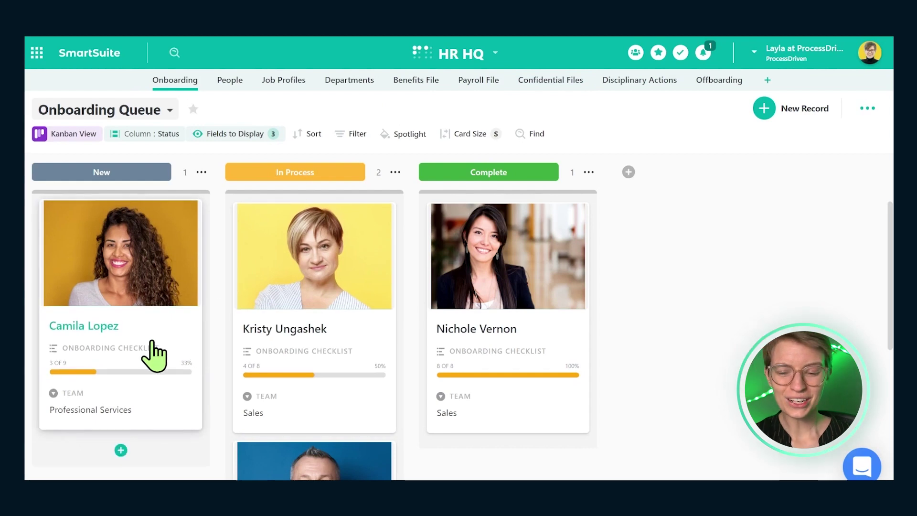
Open onboarding record #002, enter 'lkjlkj' in the role, set status to Complete, and show Onboarding Buddy field types
left_click(93, 330)
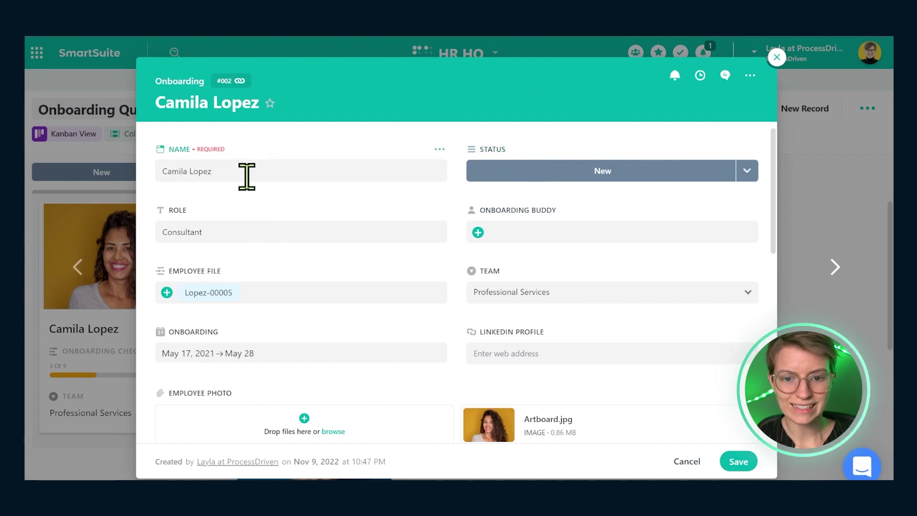
left_click(256, 234)
type("lkjlkj")
left_click(523, 173)
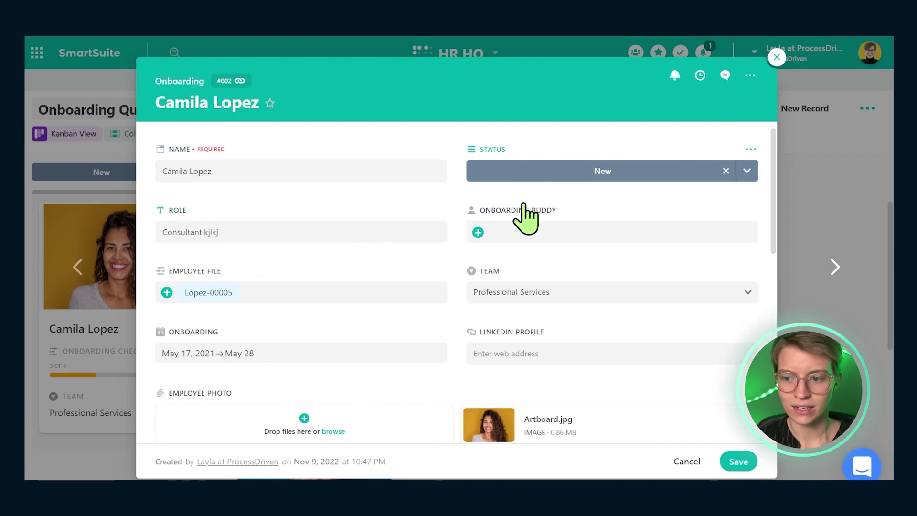
left_click(524, 252)
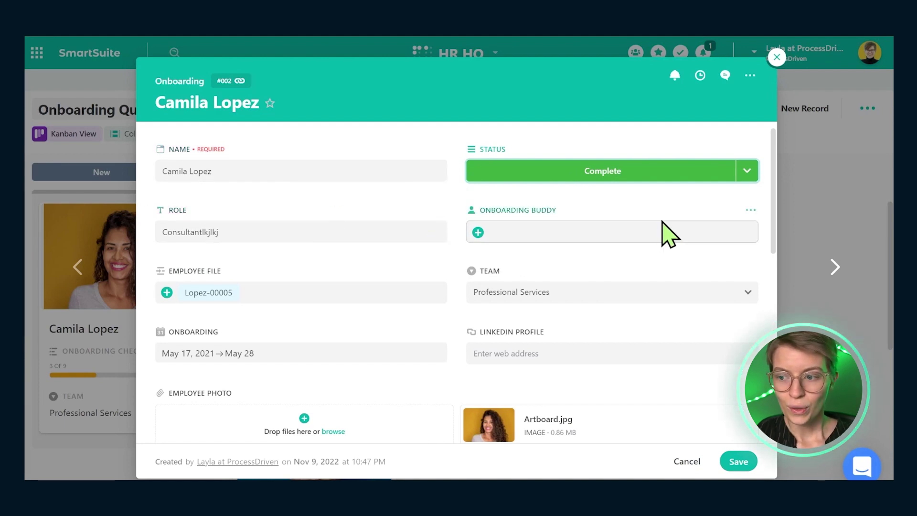
left_click(751, 210)
mouse_move(732, 319)
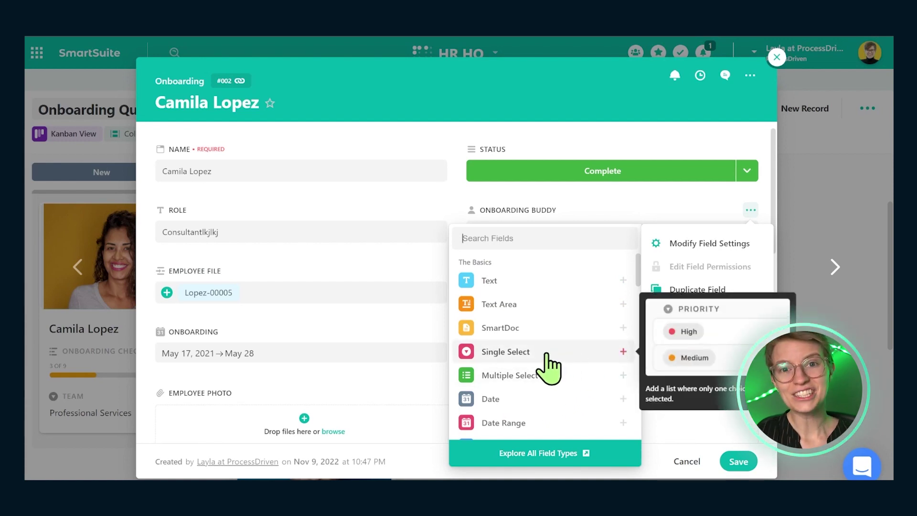
left_click(554, 454)
scroll(516, 338, "down", 3)
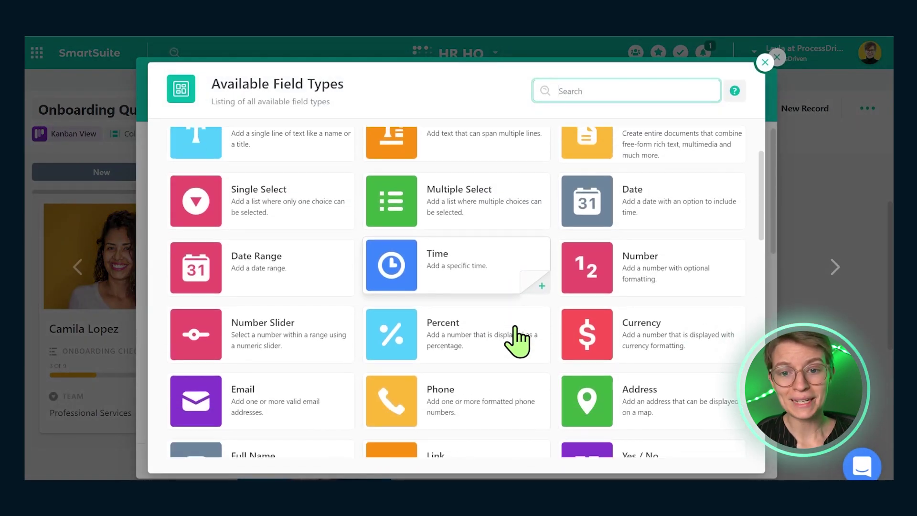
scroll(516, 338, "down", 7)
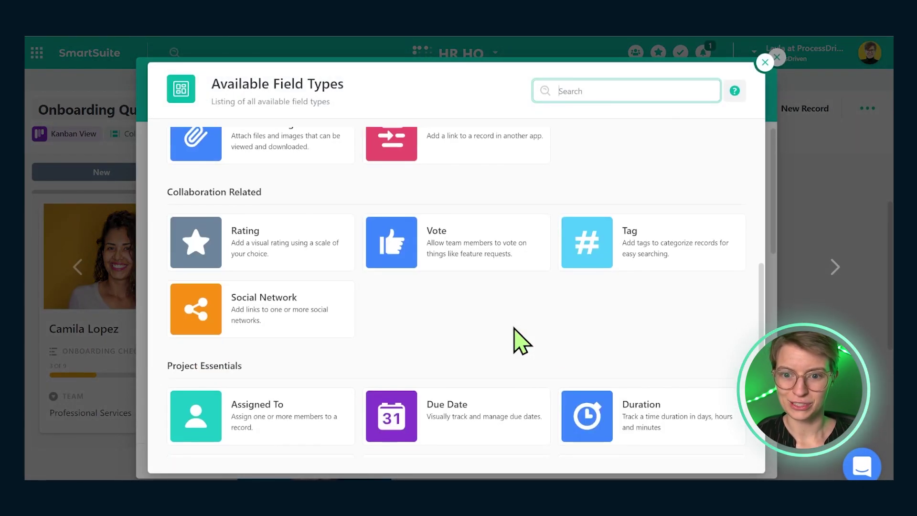
left_click(764, 63)
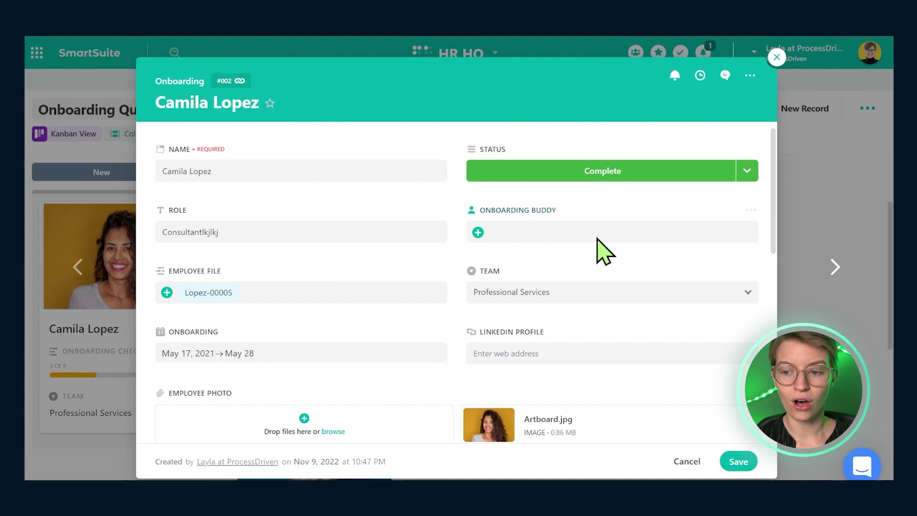
Give Onboarding Buddy avatar-and-name display, multiple buddies, no member filter, My Work by Status, and save
left_click(751, 210)
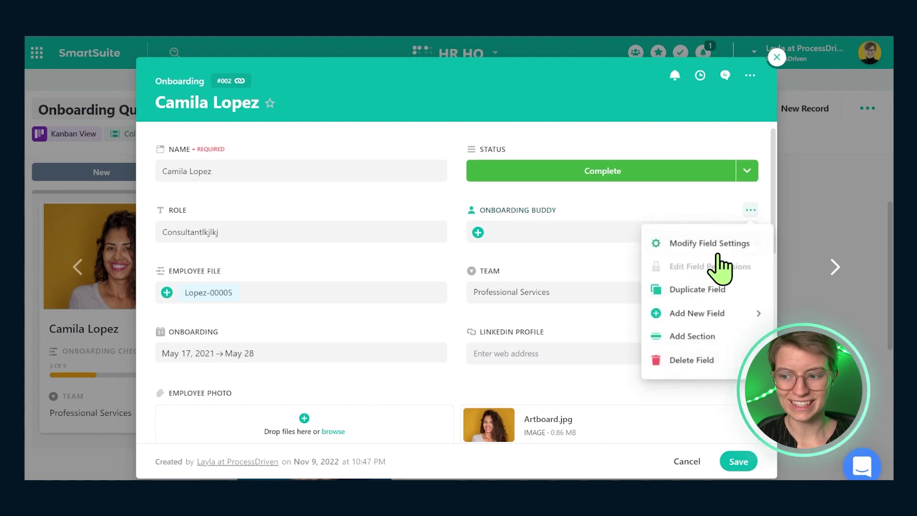
left_click(712, 250)
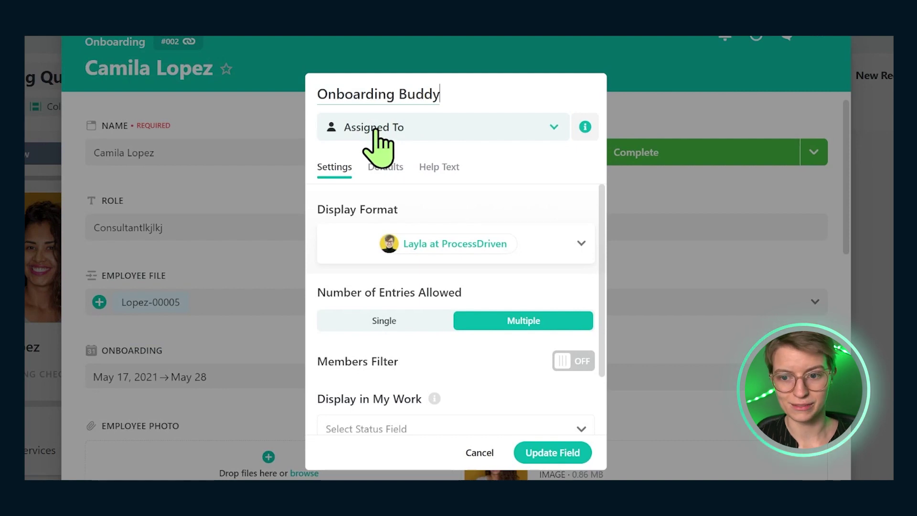
left_click(361, 248)
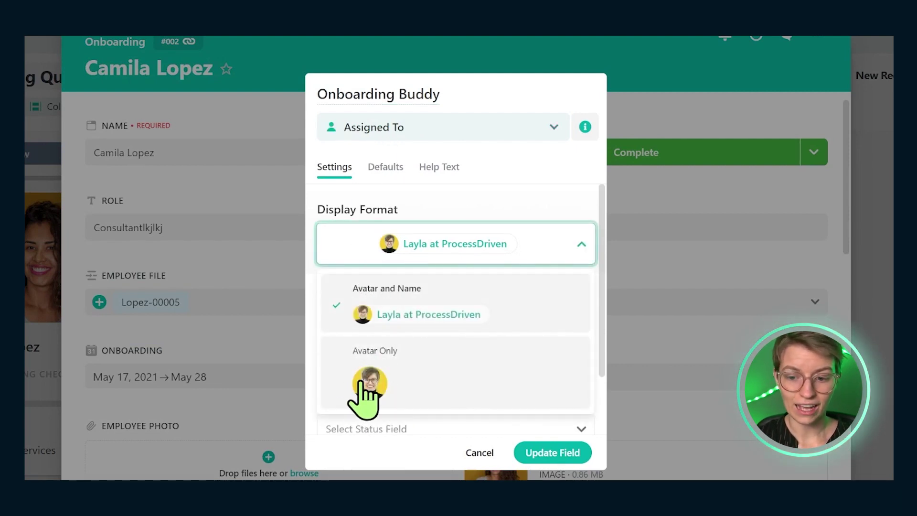
left_click(335, 319)
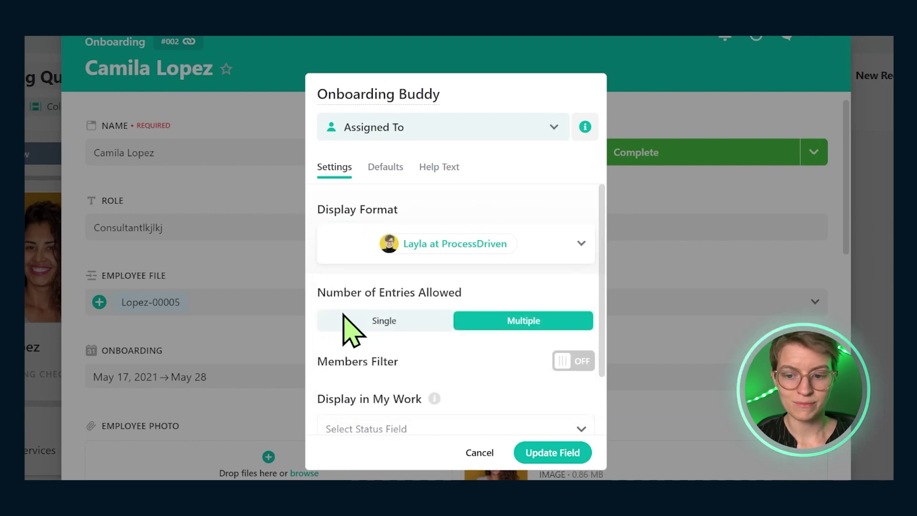
left_click(376, 319)
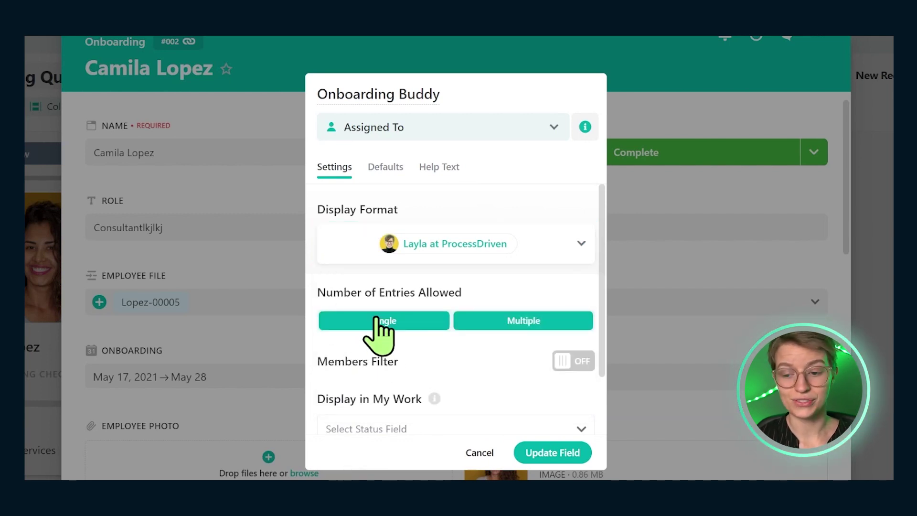
left_click(517, 325)
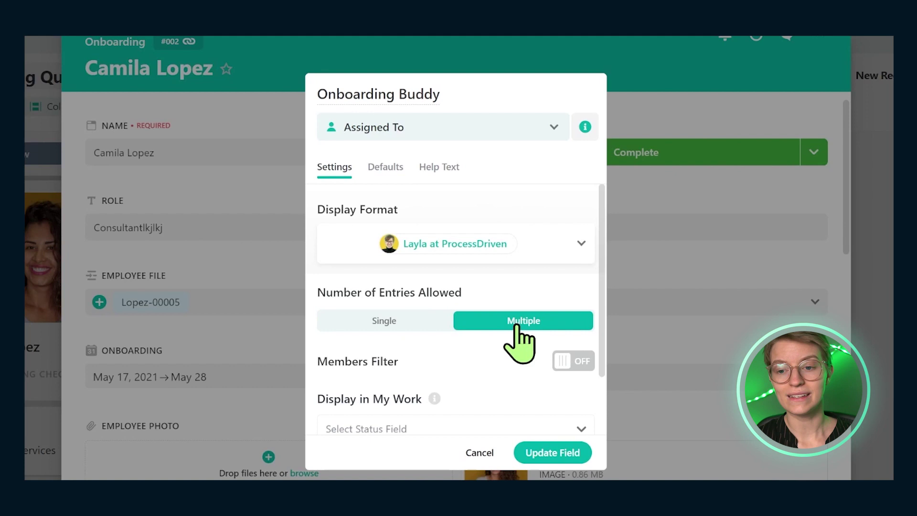
scroll(478, 297, "down", 2)
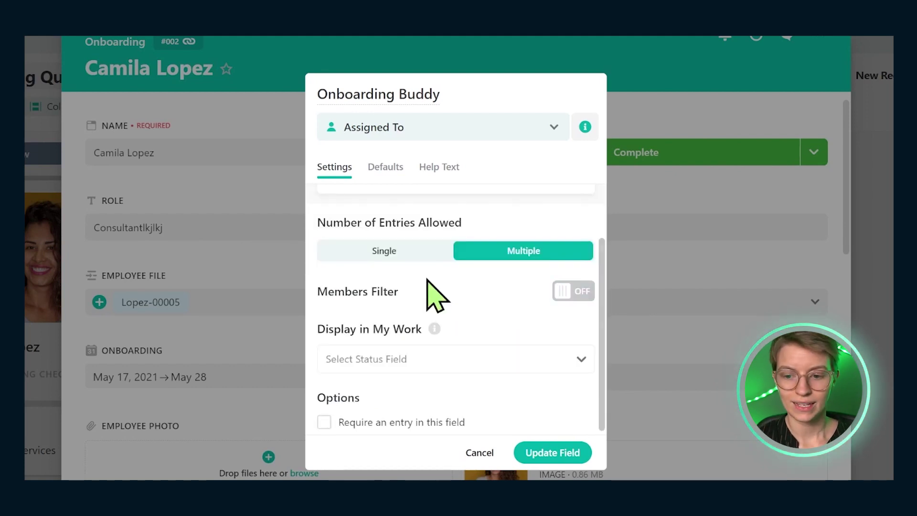
left_click(572, 293)
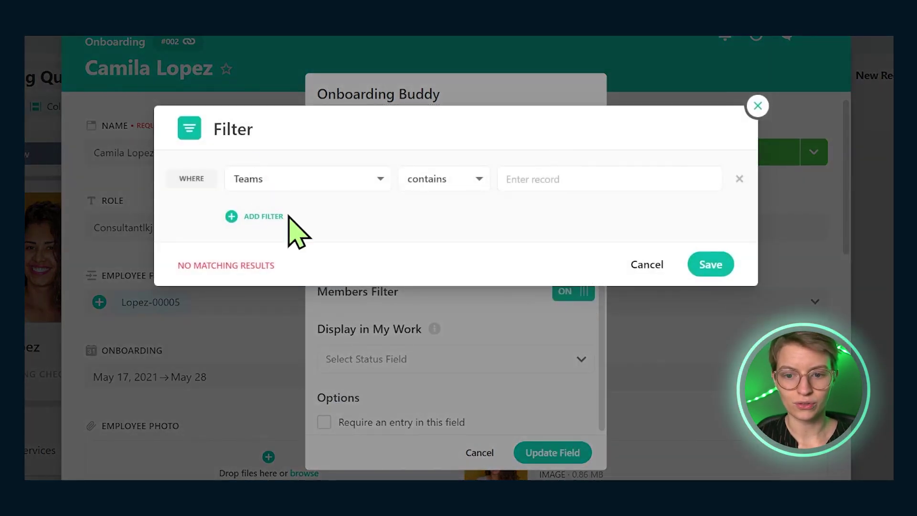
left_click(643, 265)
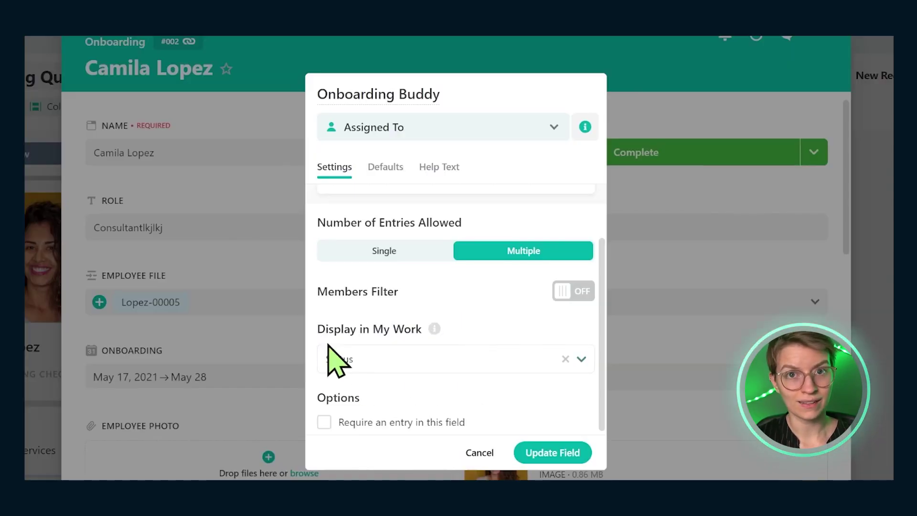
scroll(375, 347, "up", 2)
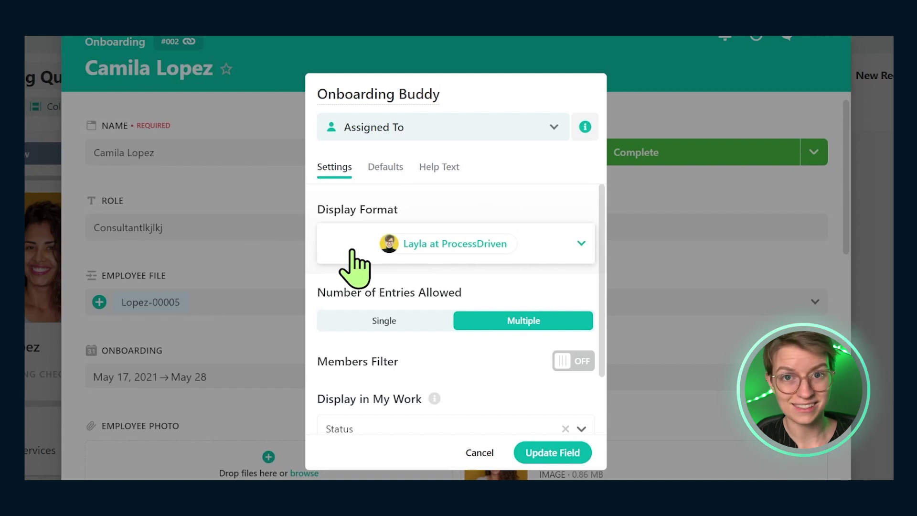
left_click(555, 455)
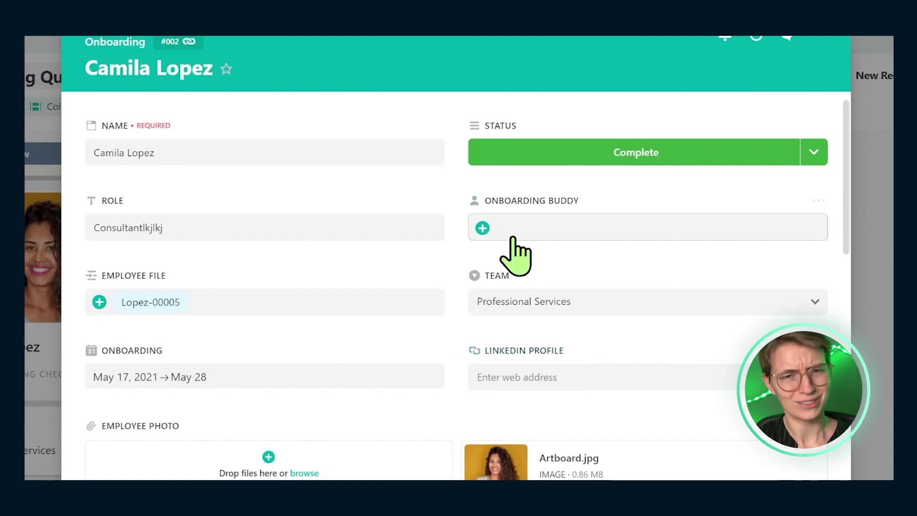
Make yourself the new hire's onboarding buddy, then close the My Work panel
left_click(509, 234)
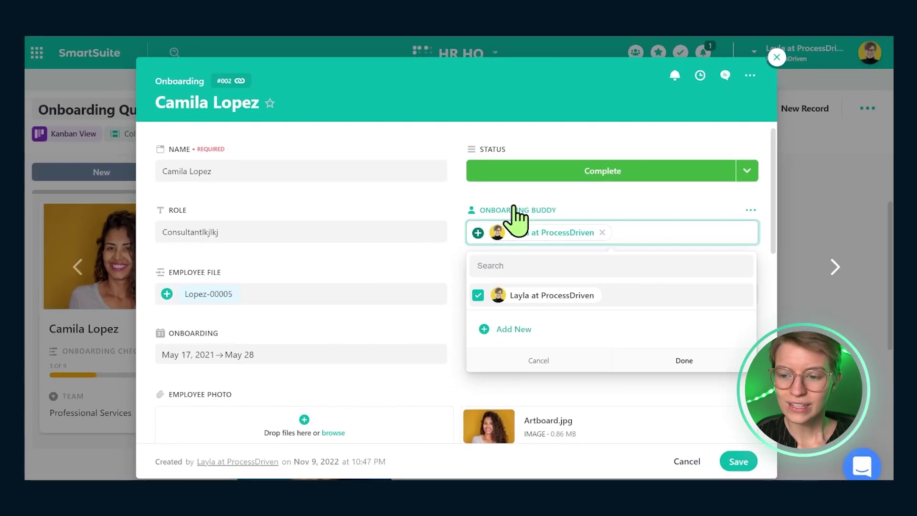
left_click(581, 212)
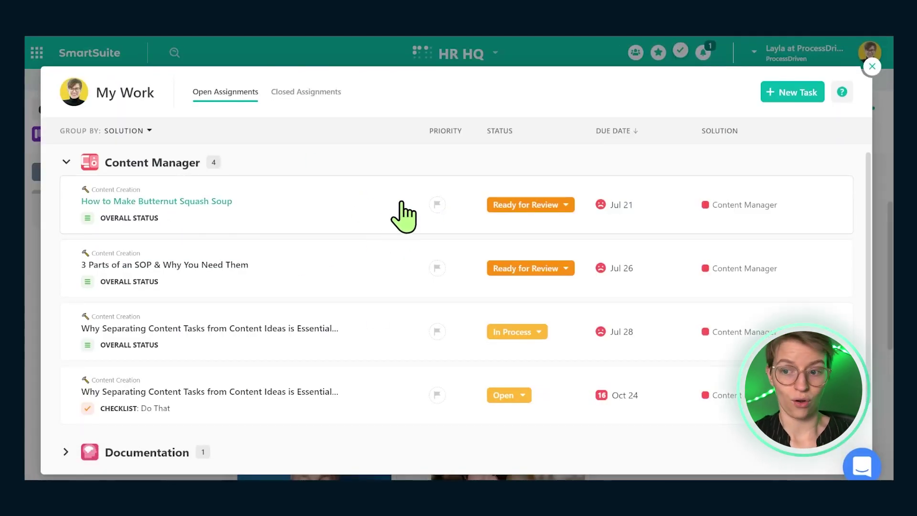
key("Escape")
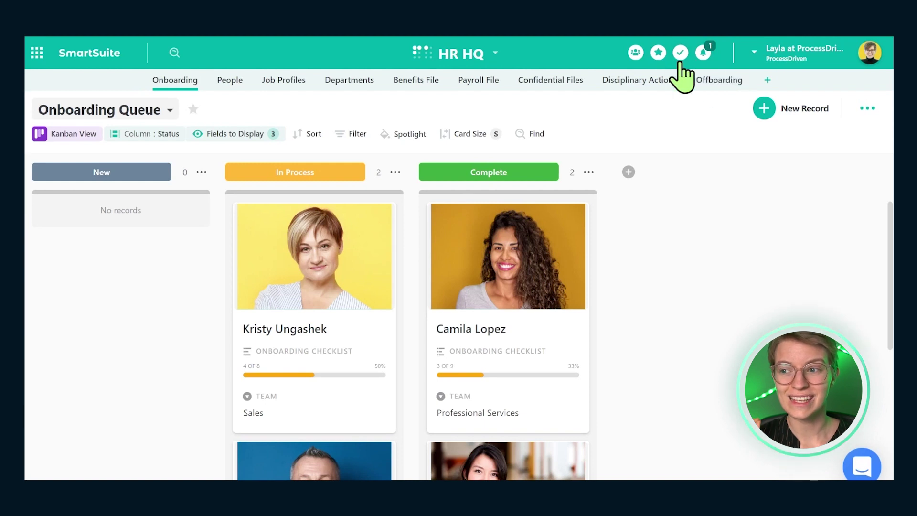
Reopen record #002, show Employee Photo as a small picture-card thumbnail, and scroll to the Onboarding Checklist
left_click(486, 351)
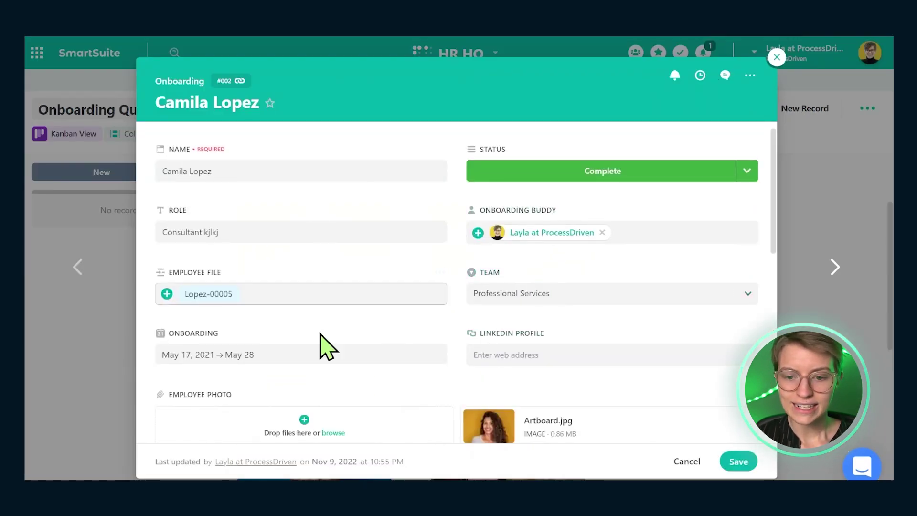
scroll(434, 335, "down", 2)
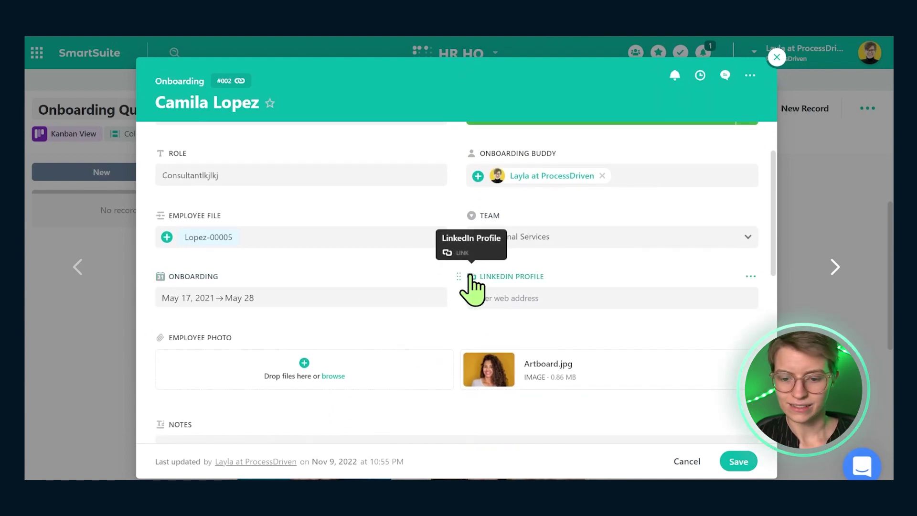
scroll(473, 286, "down", 2)
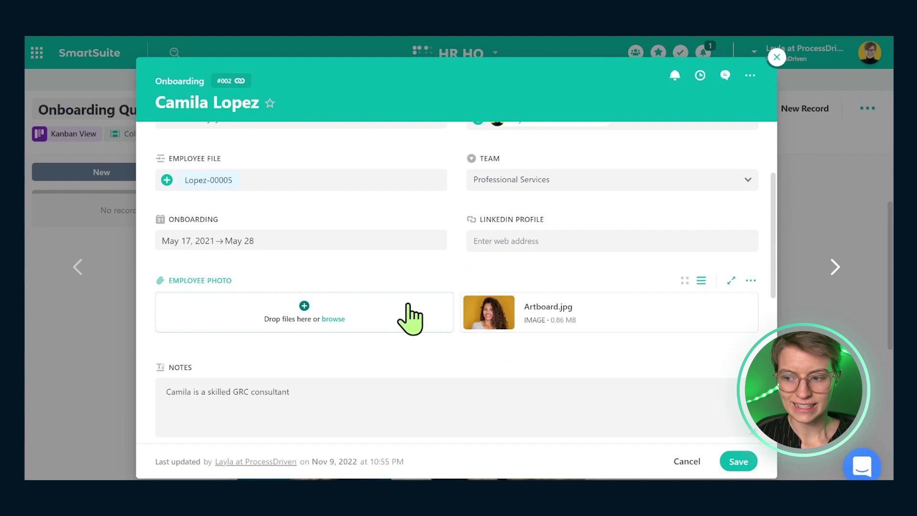
left_click(684, 280)
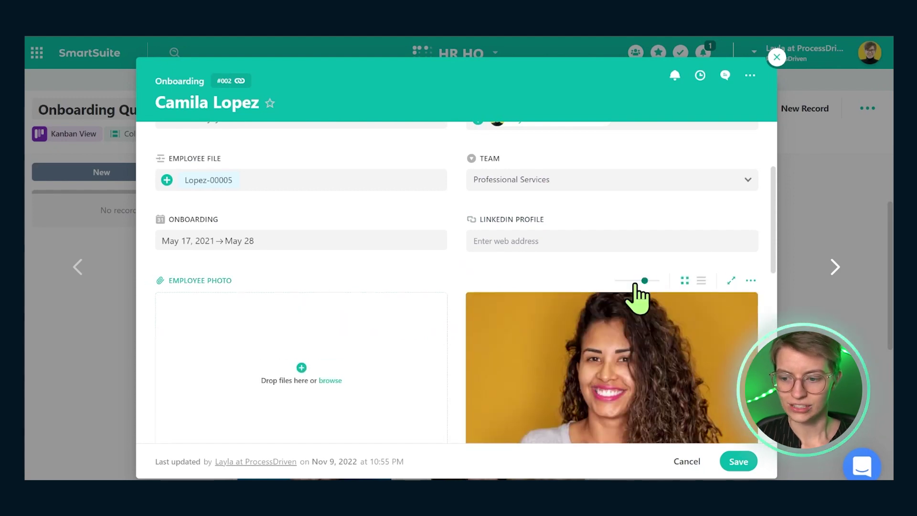
left_click_drag(635, 284, 609, 287)
scroll(612, 330, "down", 5)
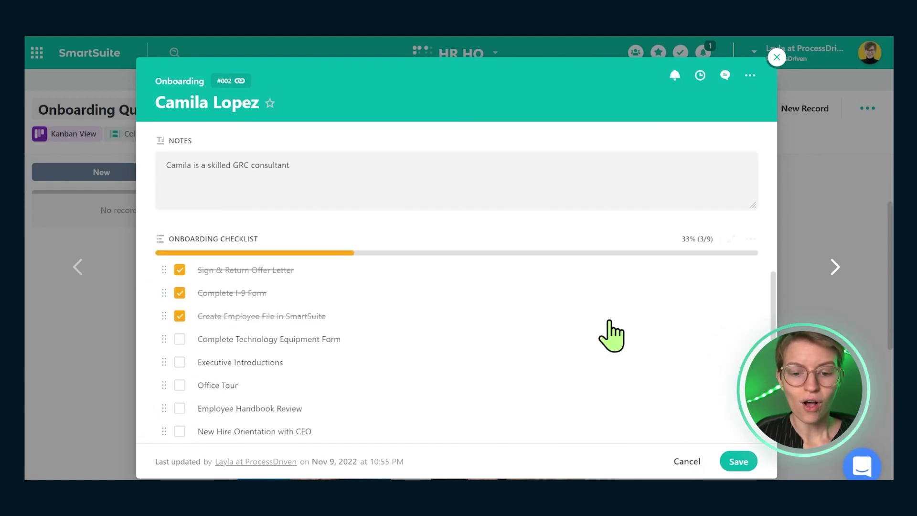
scroll(612, 334, "down", 2)
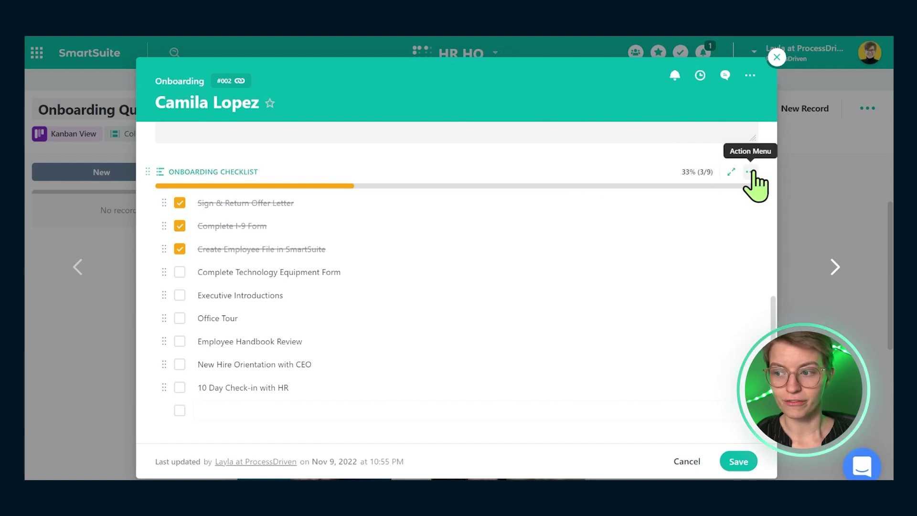
Start a new green Checklist field from the Onboarding Checklist's action menu
left_click(751, 171)
mouse_move(694, 278)
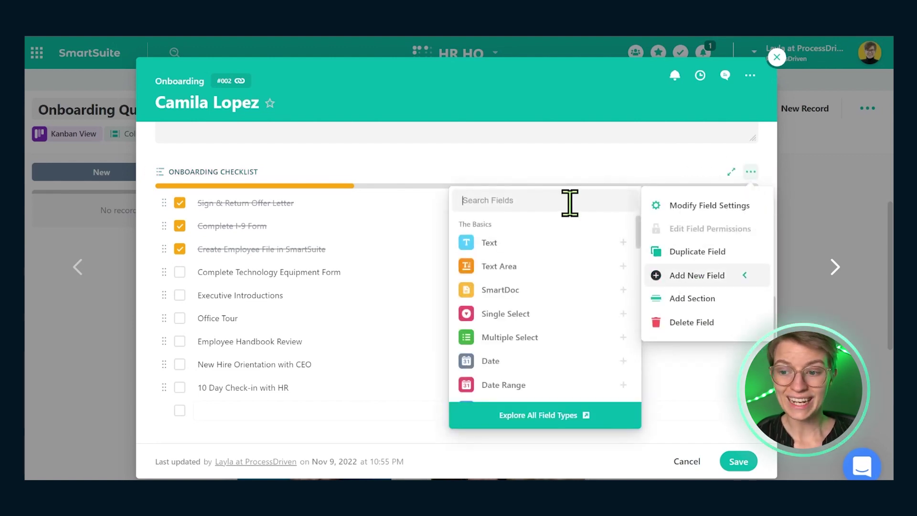
type("fie")
key("BackSpace")
key("BackSpace")
key("BackSpace")
type("che")
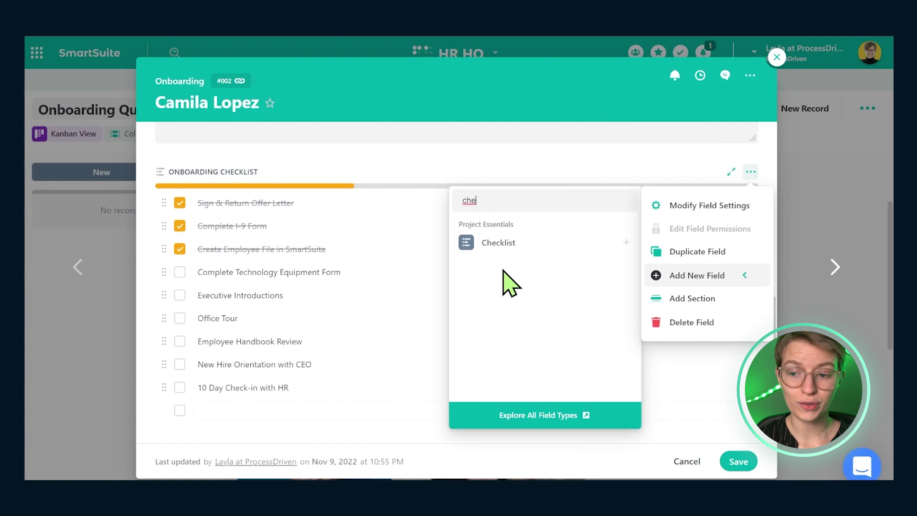
left_click(500, 260)
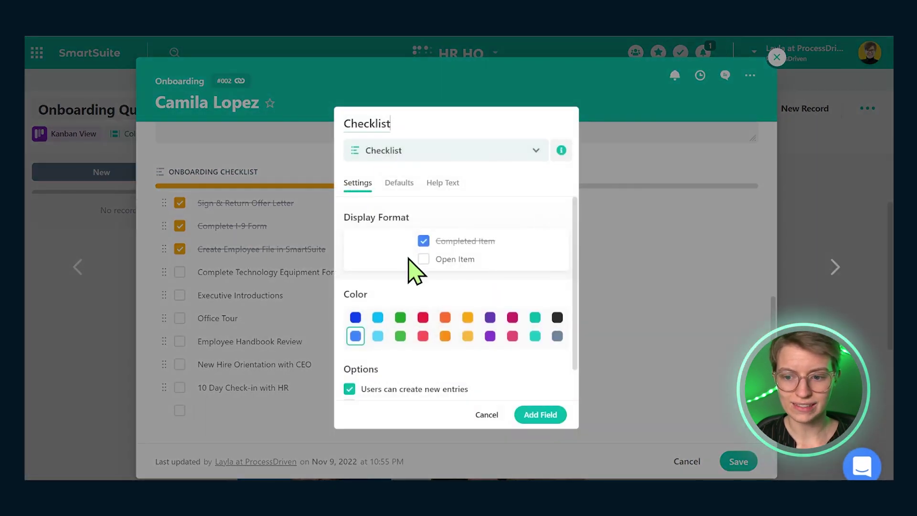
left_click(400, 317)
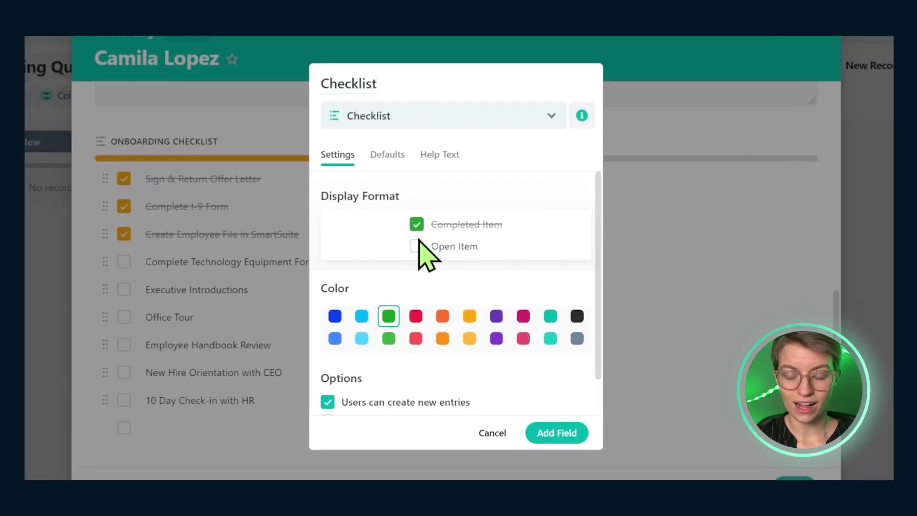
scroll(394, 348, "down", 1)
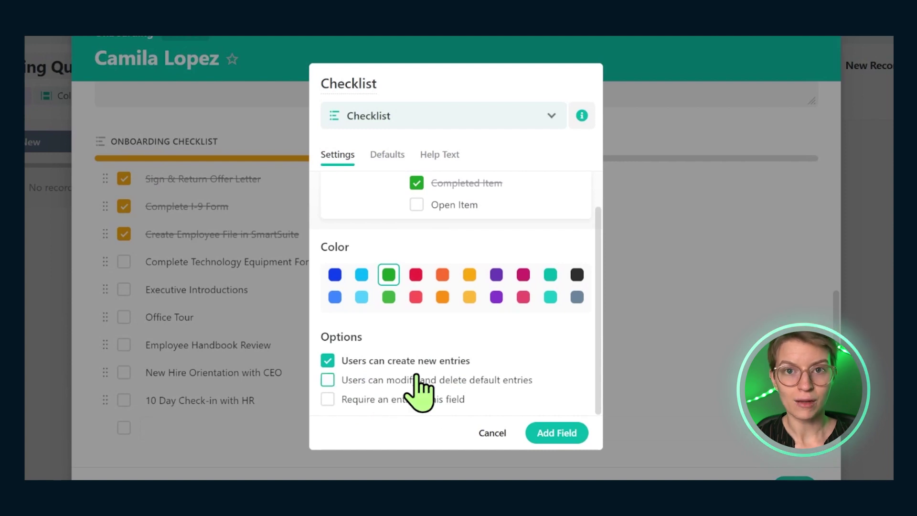
Give the new checklist the default items This, That and Those, and add the field
left_click(388, 157)
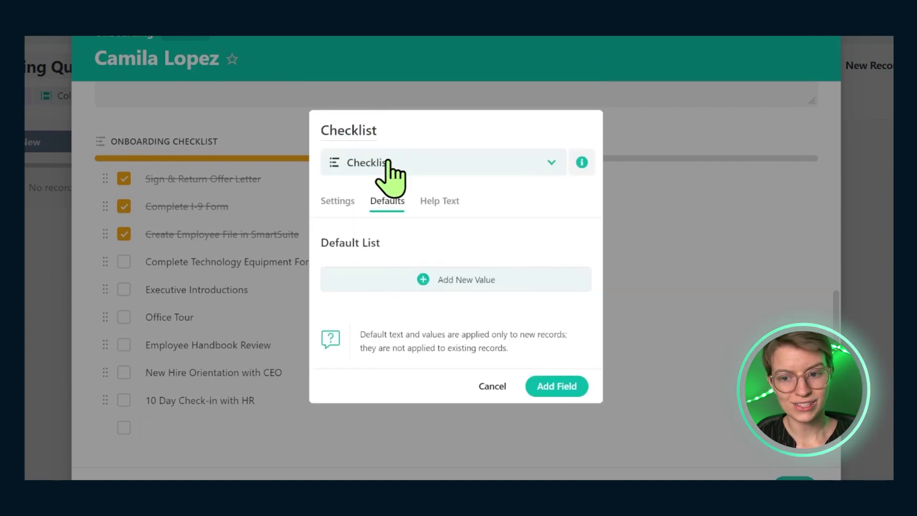
left_click(377, 280)
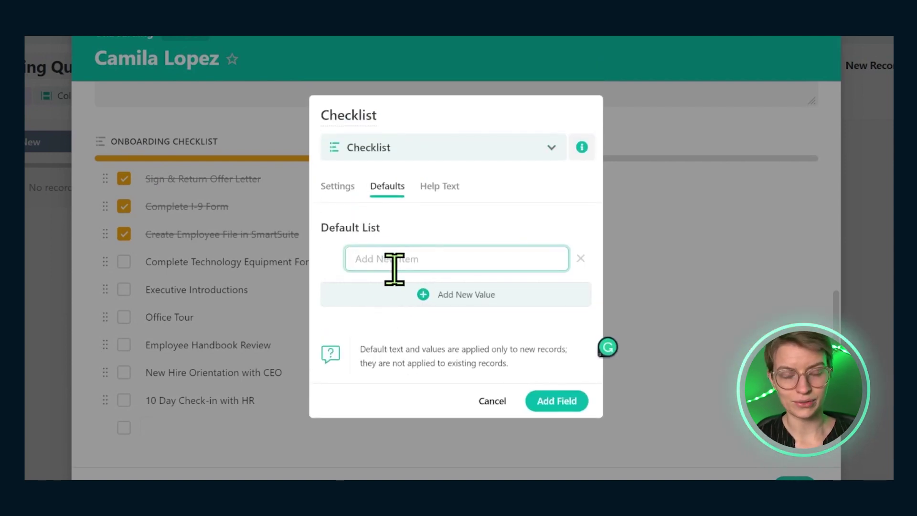
type("This")
key("Return")
type("Tha")
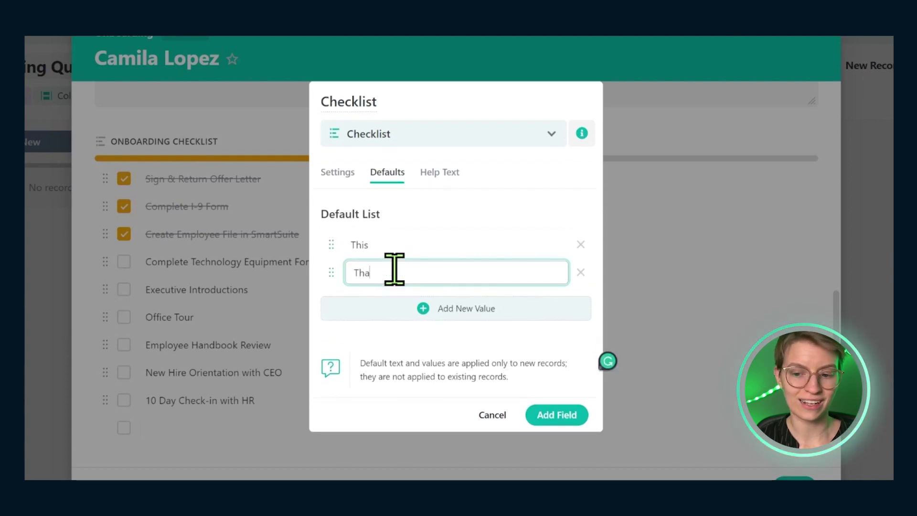
type("t")
key("Return")
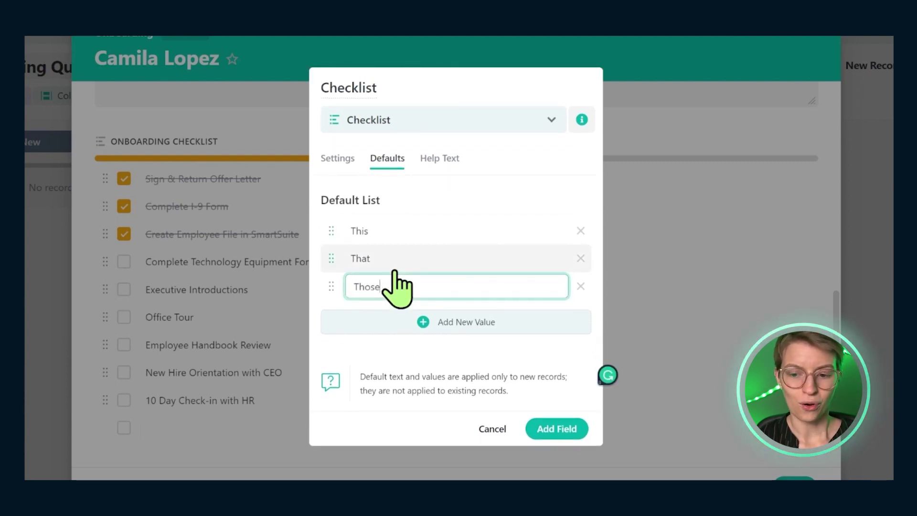
type("Those")
left_click(496, 386)
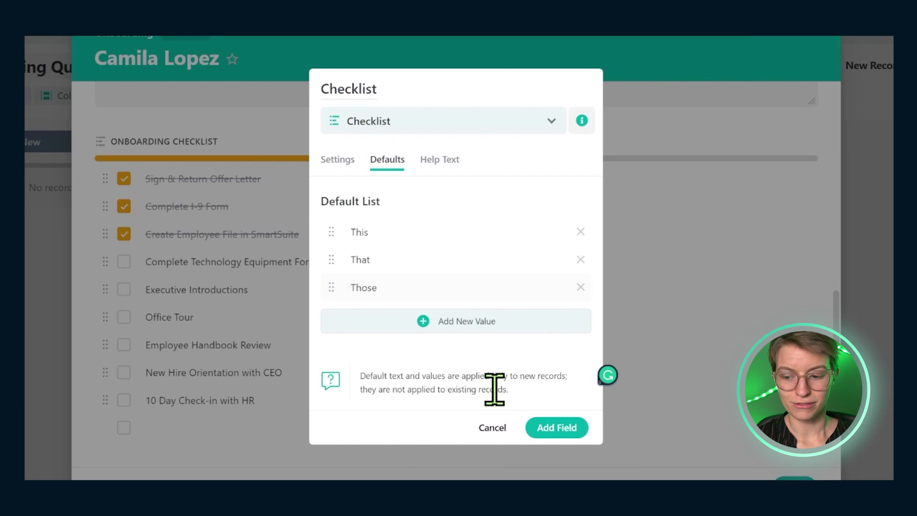
left_click(544, 429)
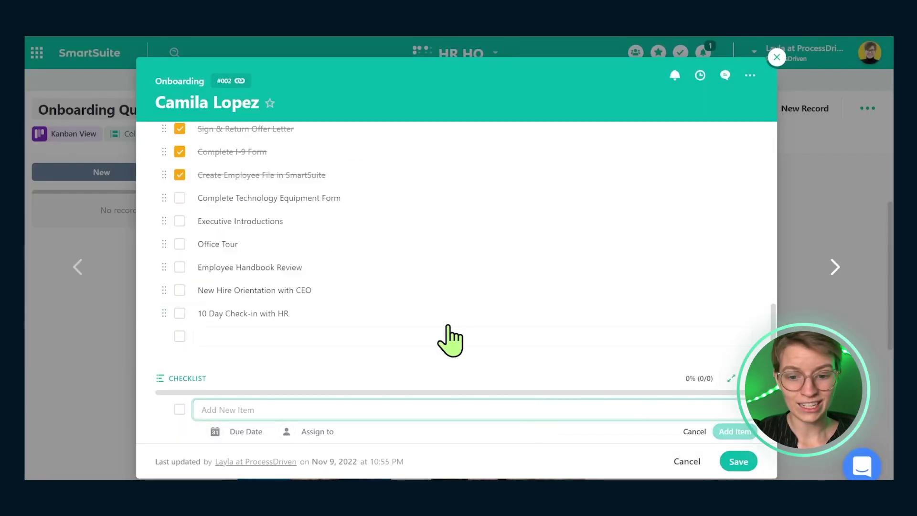
Leave the new checklist empty and bring up the Onboarding Checklist field's action menu
scroll(450, 338, "down", 1)
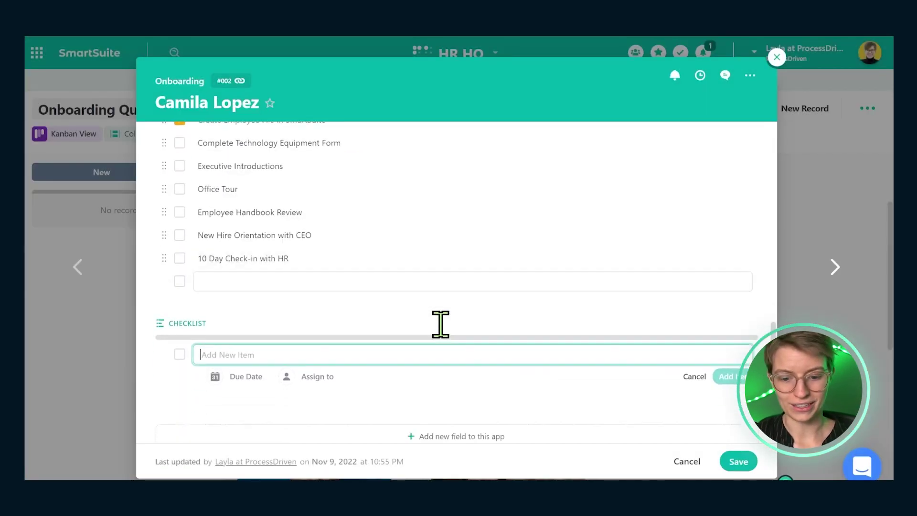
left_click(296, 292)
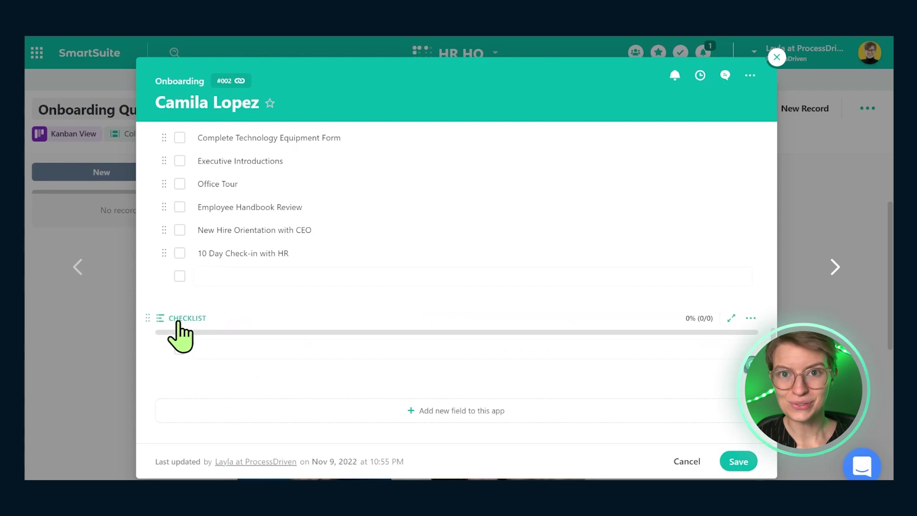
scroll(238, 396, "up", 2)
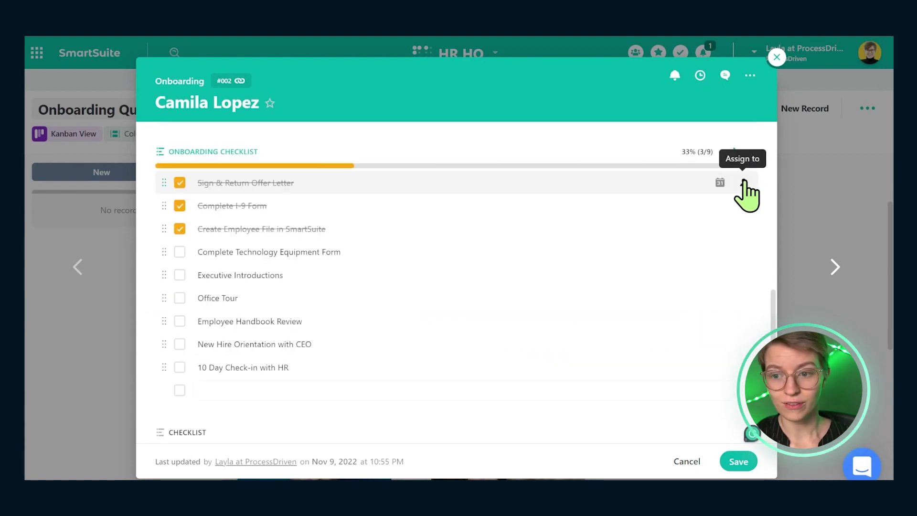
left_click(312, 189)
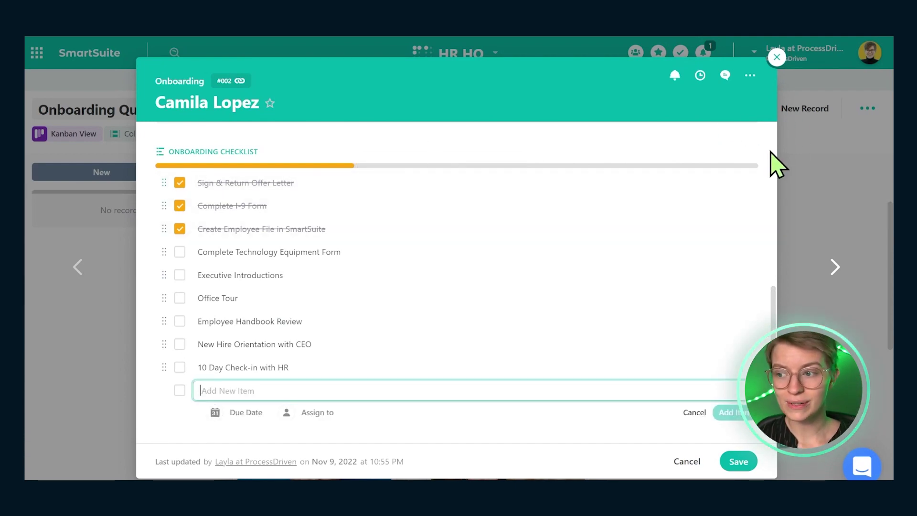
left_click(750, 152)
Delete the 'Schedule Week One 1:1s' default item from the Onboarding Checklist settings
left_click(728, 184)
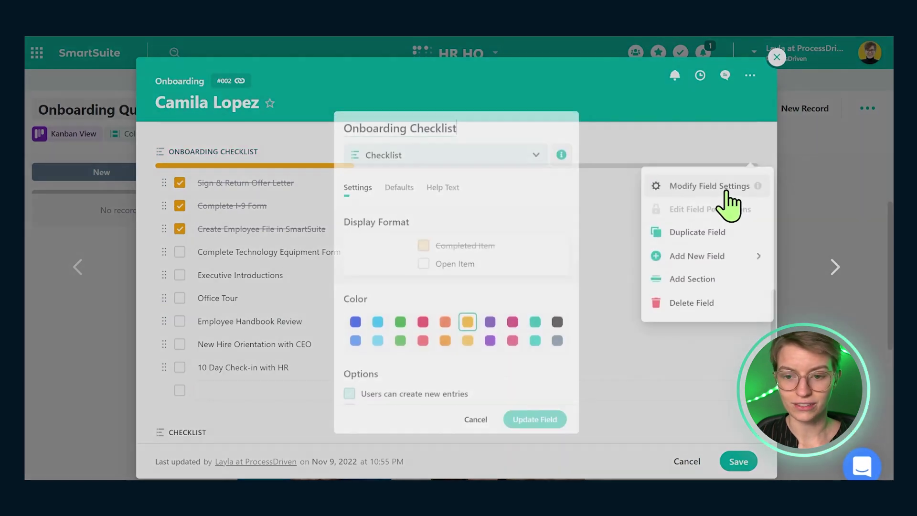
left_click(400, 183)
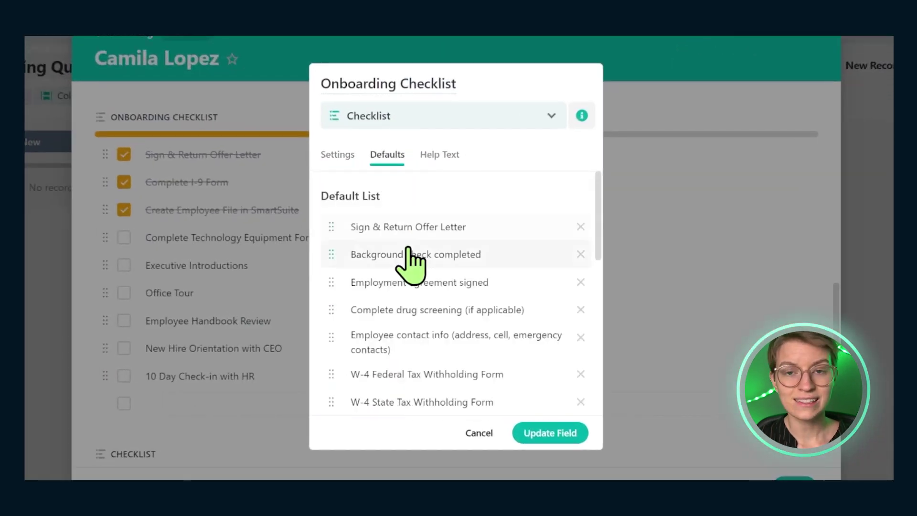
scroll(417, 261, "down", 3)
scroll(409, 247, "down", 8)
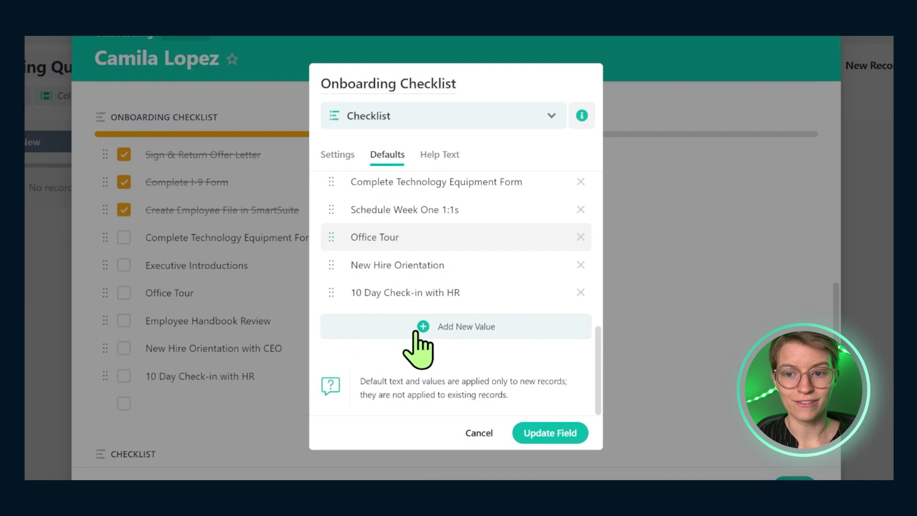
left_click(468, 328)
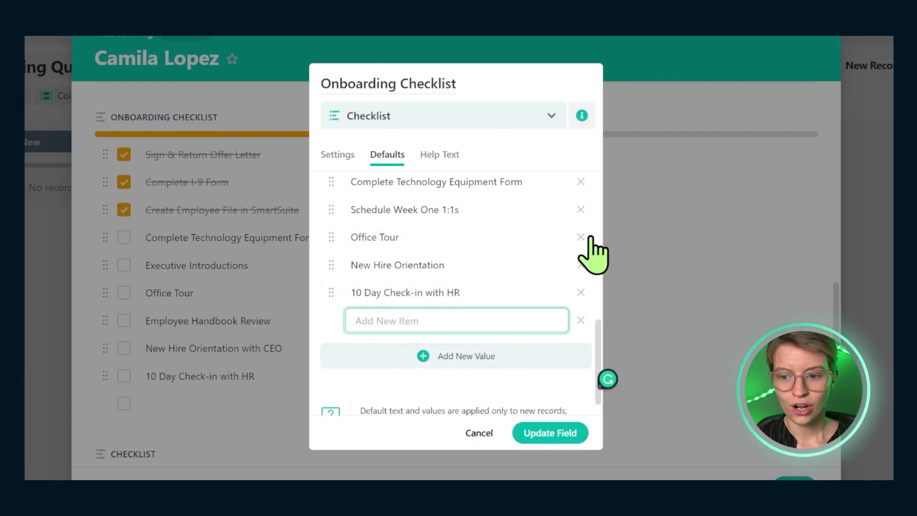
left_click(580, 210)
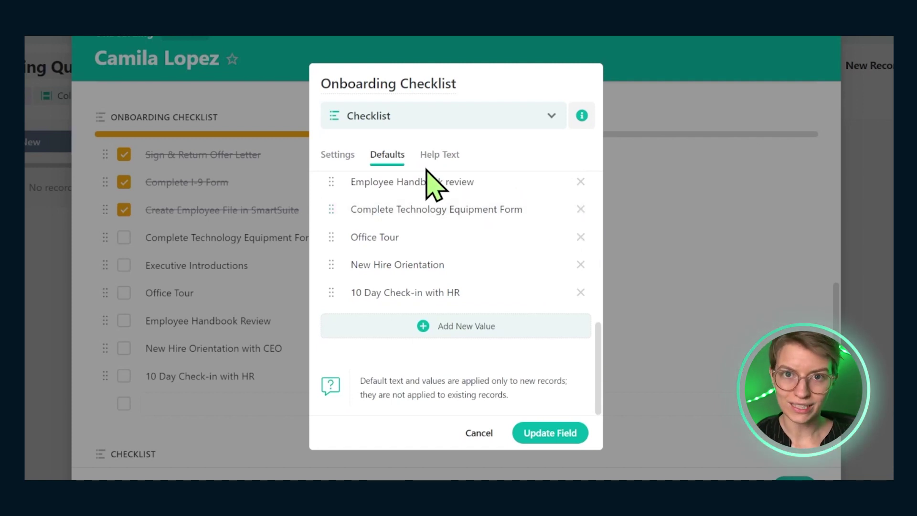
Move 'Sign & Return Offer Letter' below Employee contact info, enable help text, and update the field
scroll(346, 284, "up", 5)
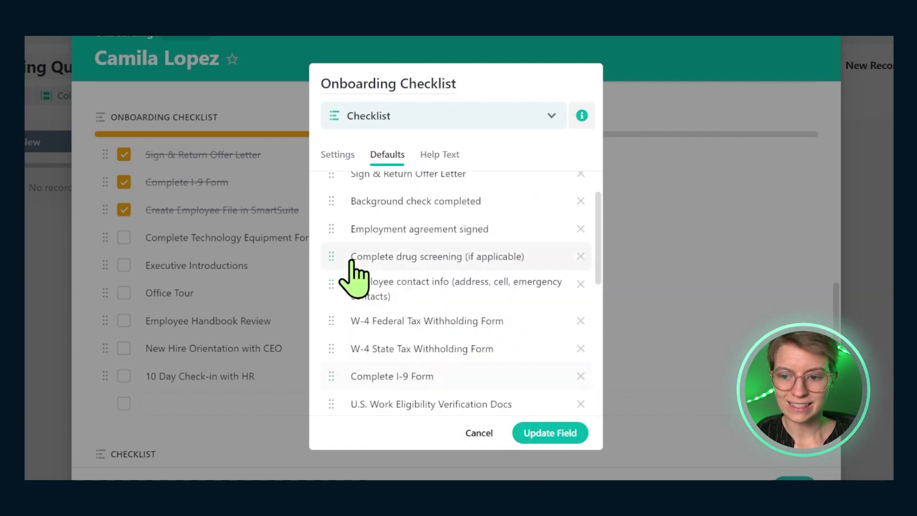
scroll(351, 281, "up", 2)
left_click(399, 229)
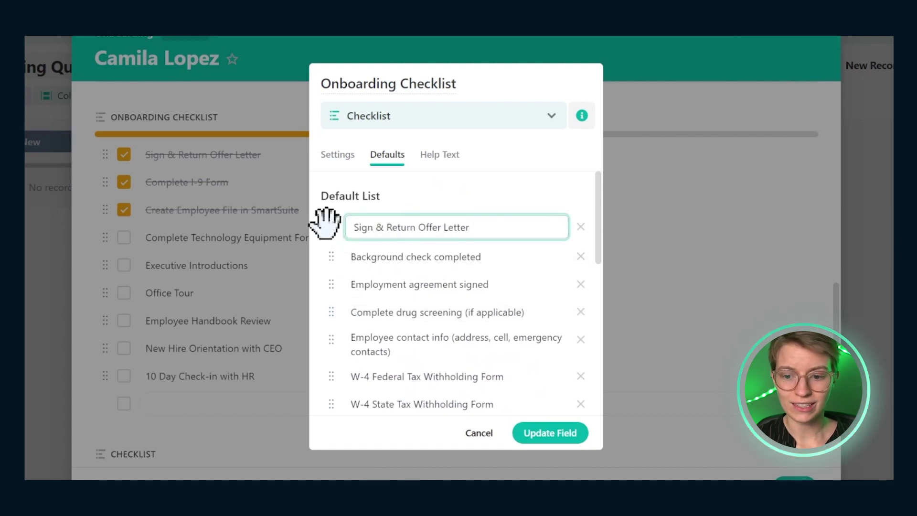
left_click_drag(326, 222, 334, 354)
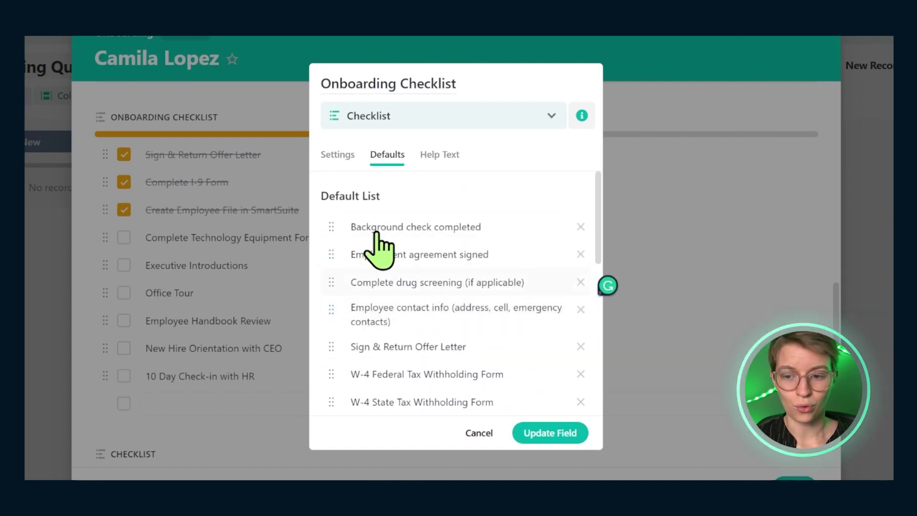
left_click(436, 156)
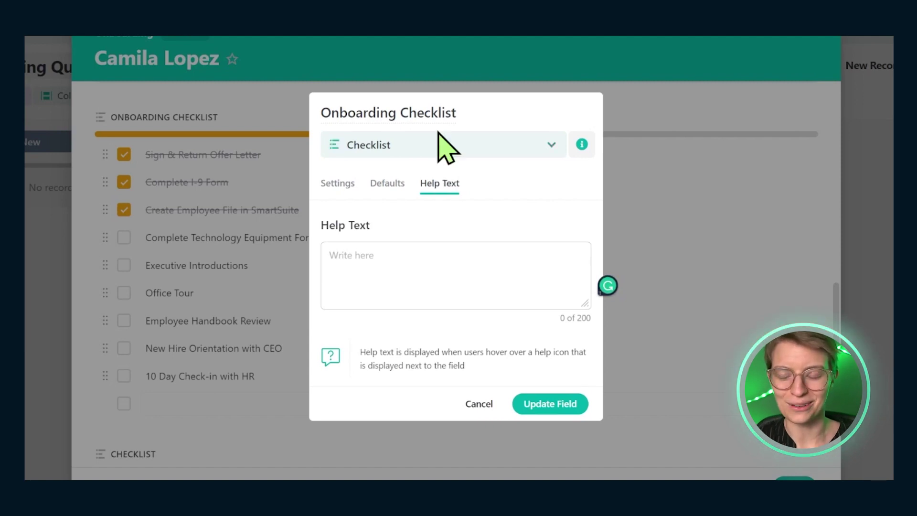
left_click(533, 402)
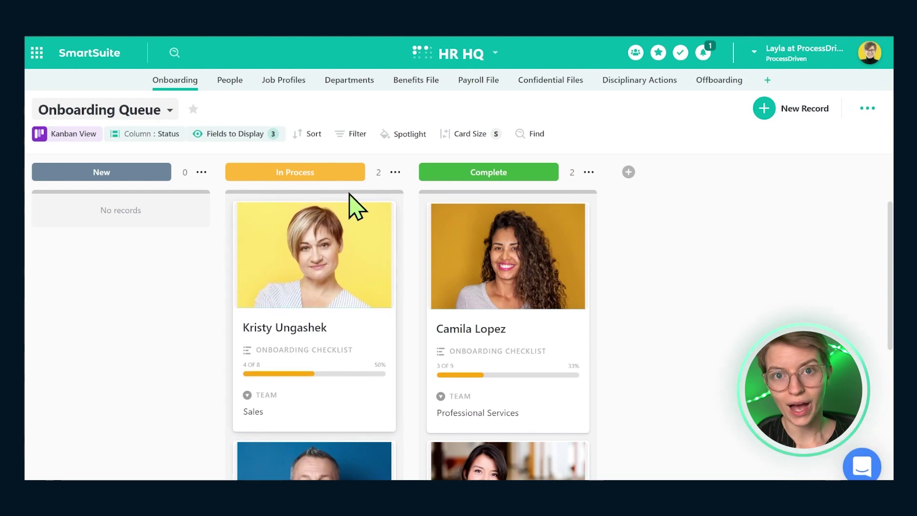
Start a new onboarding record and set its status to New
left_click(792, 119)
type("John Doe")
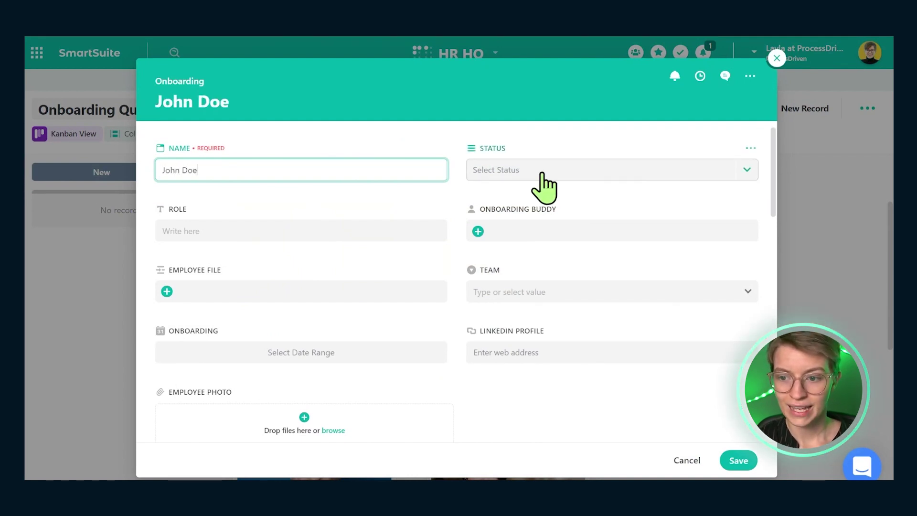
left_click(542, 175)
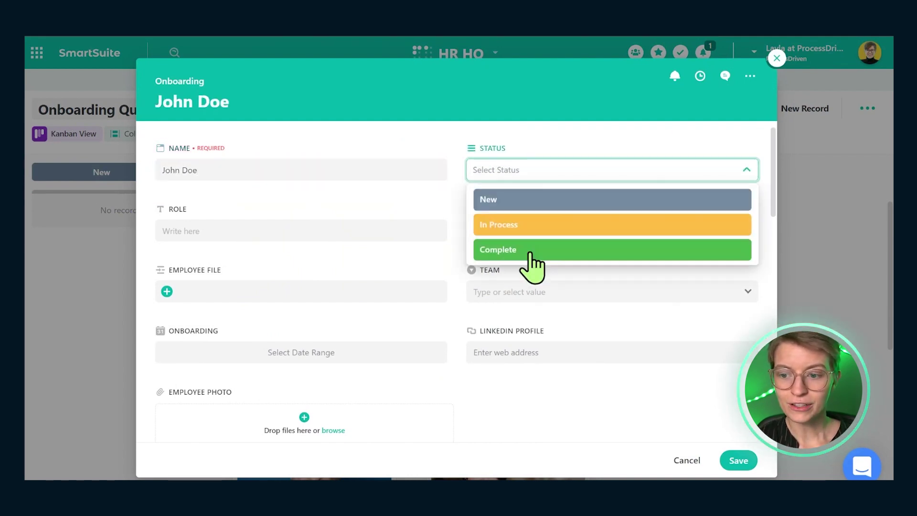
left_click(530, 201)
left_click(531, 203)
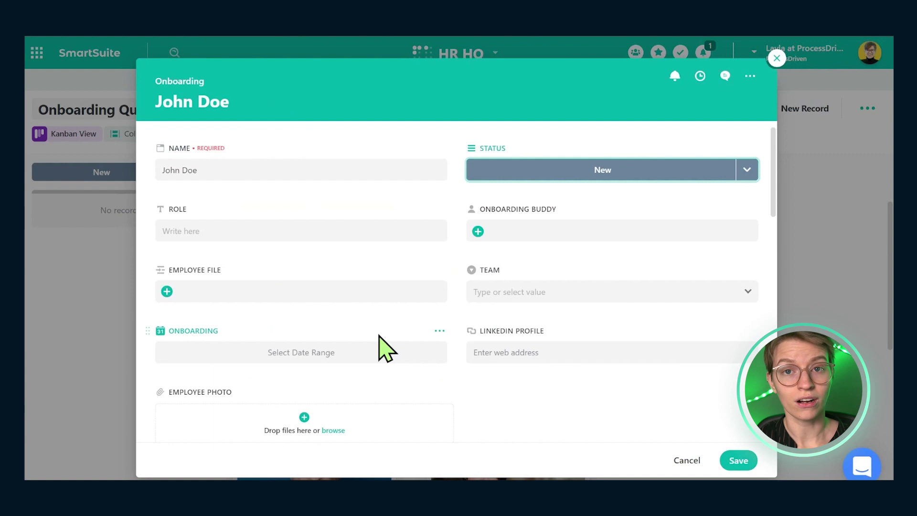
Make Role a unique, required field, then enter CEO as the role and save
left_click(437, 210)
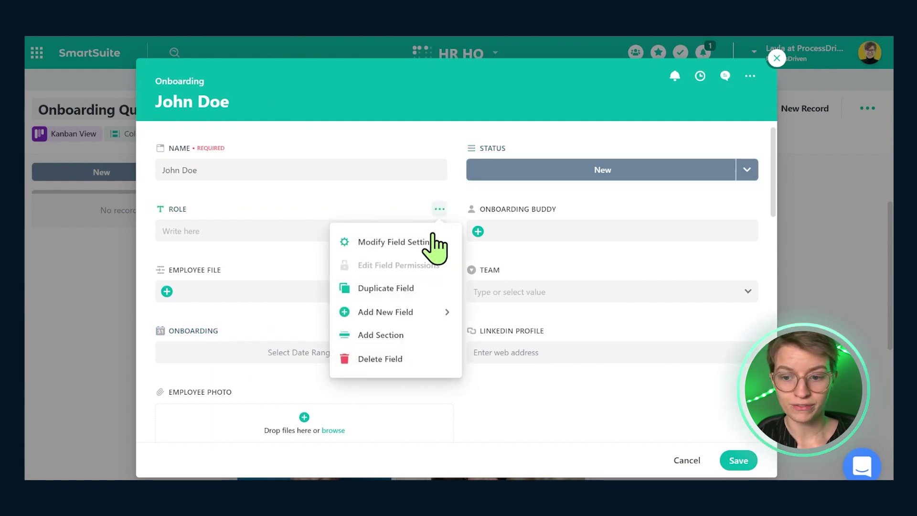
left_click(427, 242)
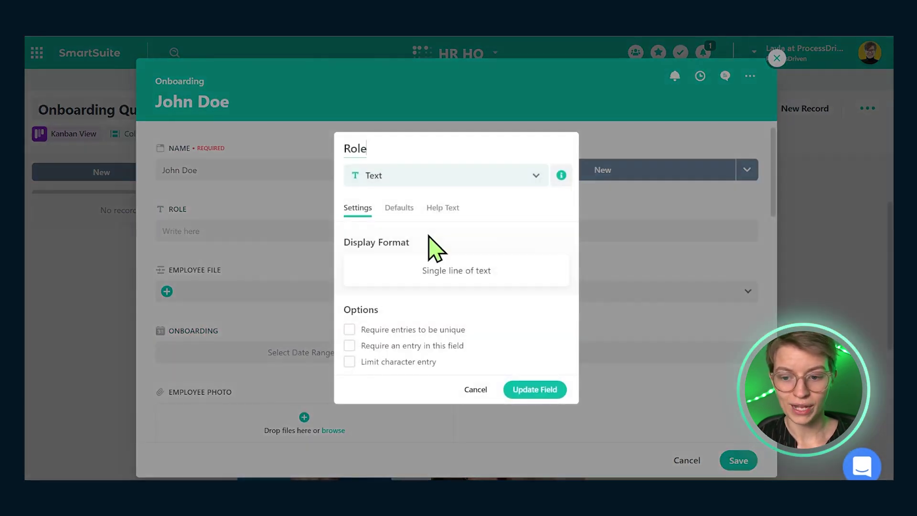
left_click(349, 330)
left_click(395, 346)
left_click(530, 390)
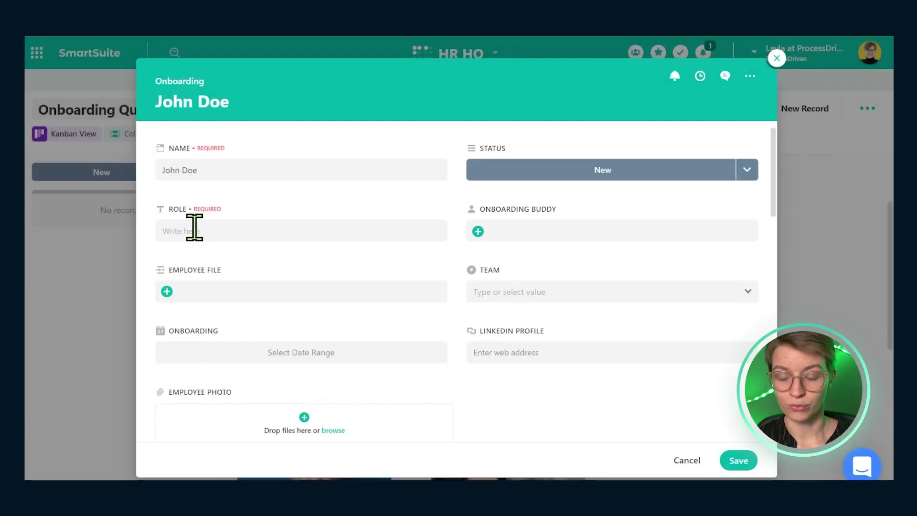
left_click(195, 231)
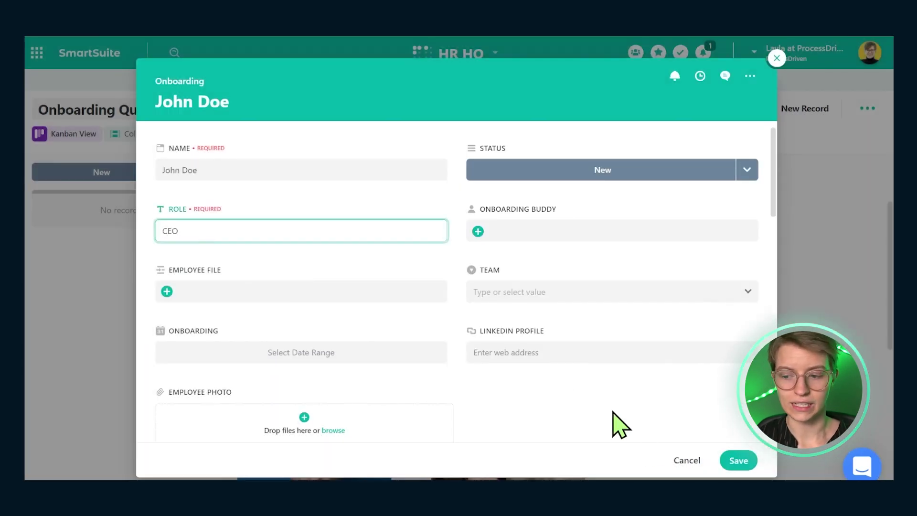
left_click(731, 460)
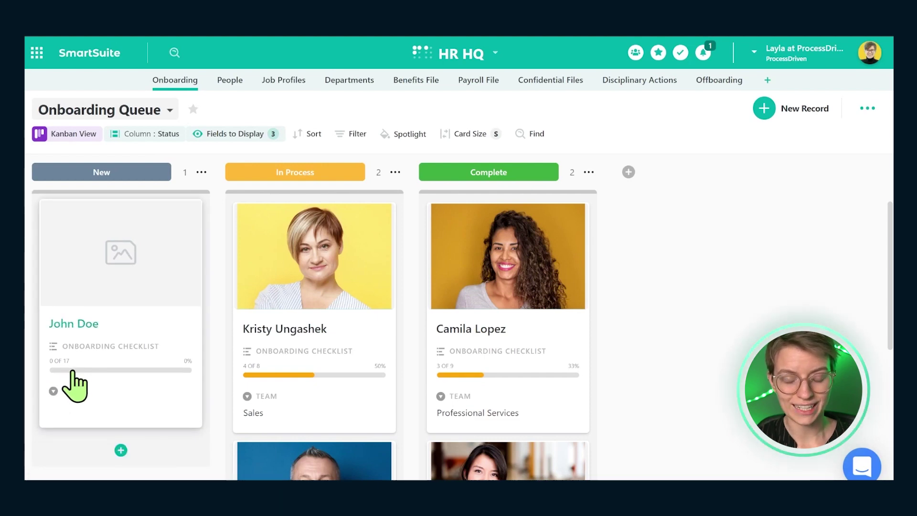
Tick Background check completed, Employment agreement signed and Complete drug screening in the CEO's record
left_click(96, 351)
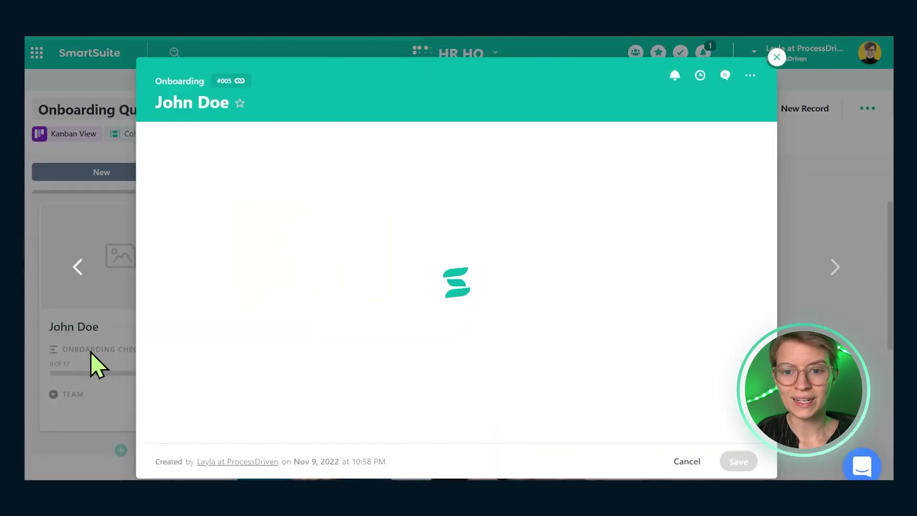
scroll(404, 311, "down", 8)
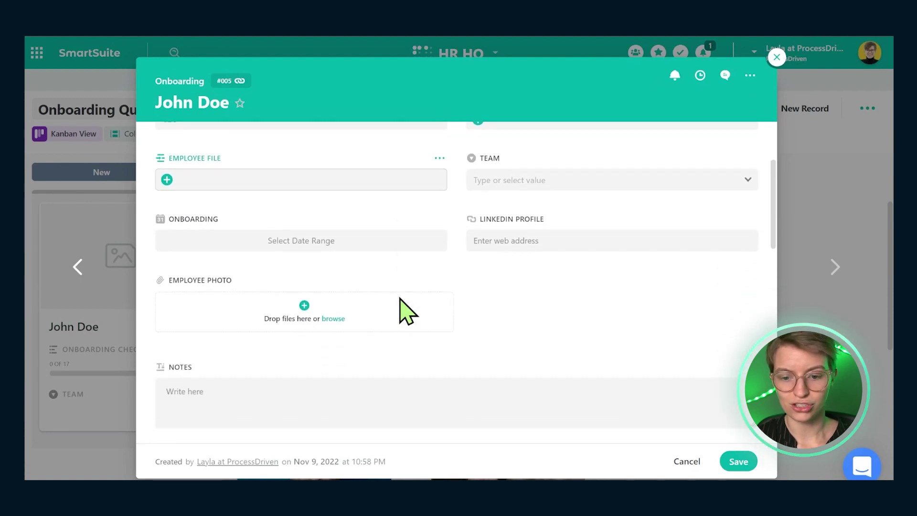
scroll(404, 306, "down", 5)
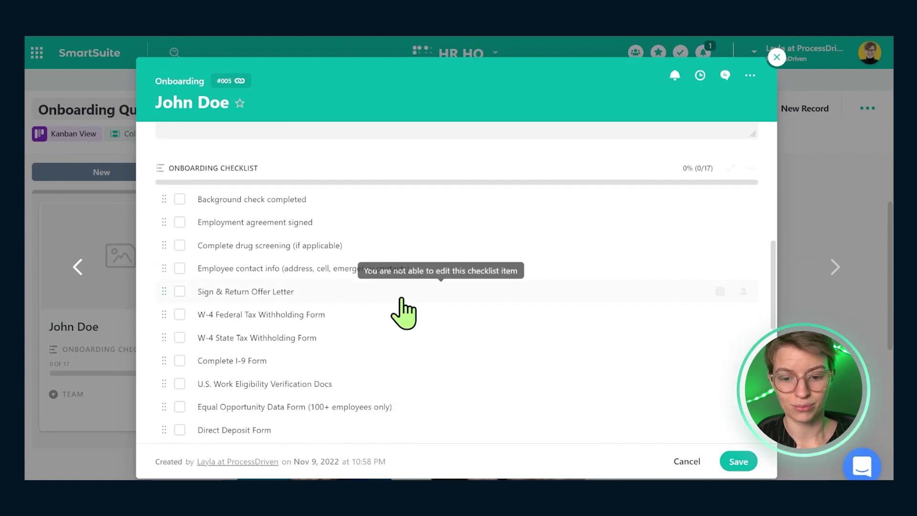
scroll(295, 299, "down", 3)
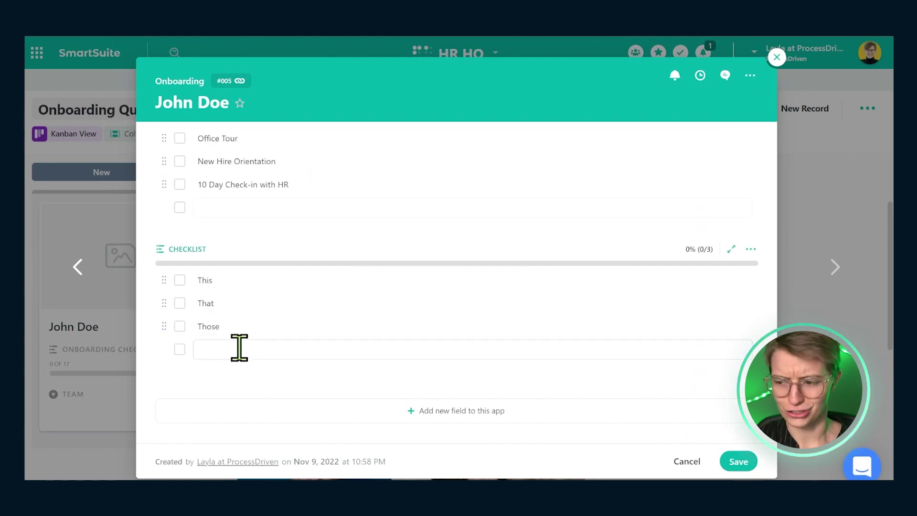
scroll(313, 399, "up", 8)
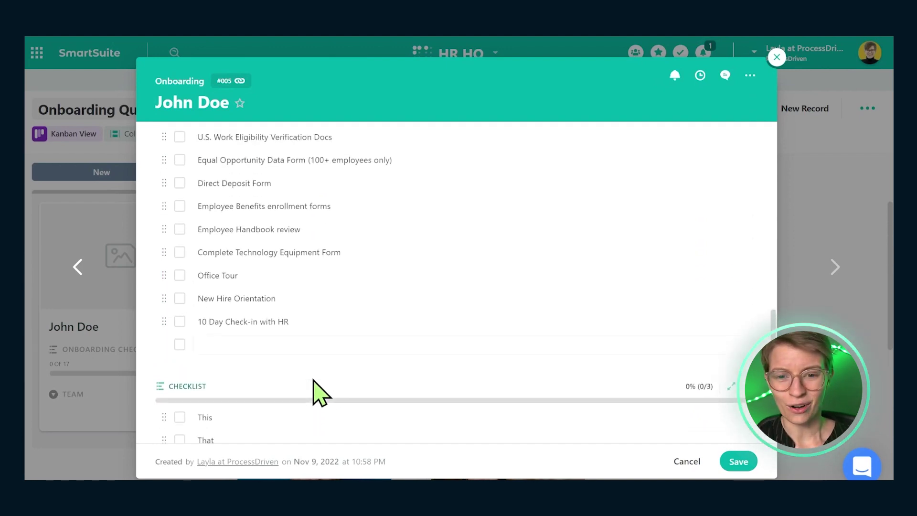
scroll(291, 378, "up", 3)
left_click(180, 327)
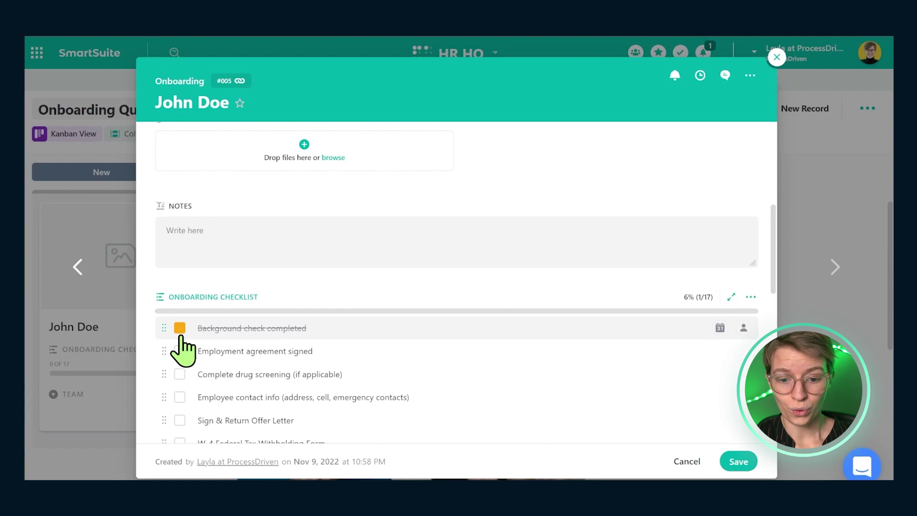
left_click(179, 351)
left_click(179, 374)
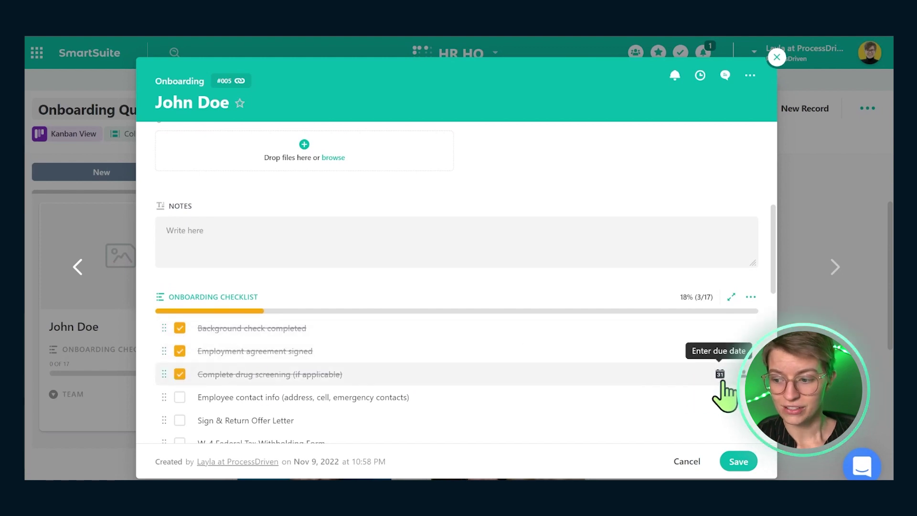
Set the record's status to Complete and save it
scroll(477, 335, "up", 10)
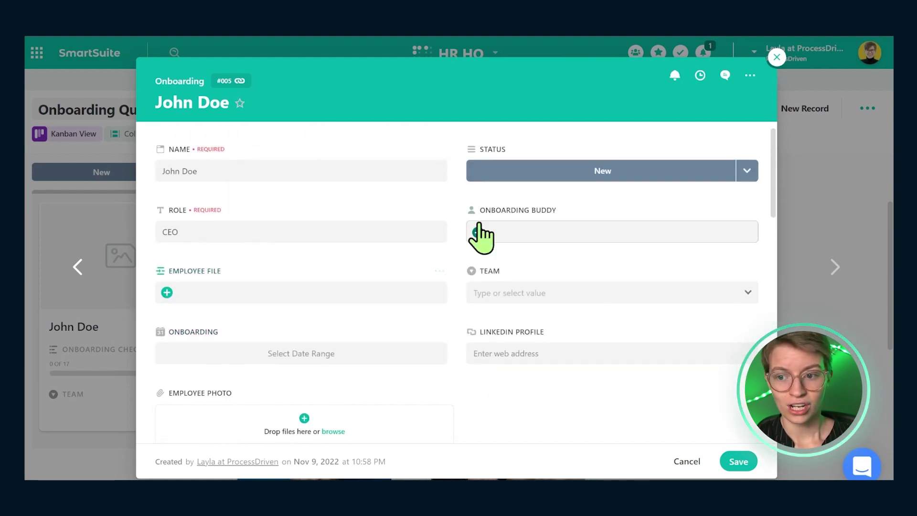
left_click(504, 173)
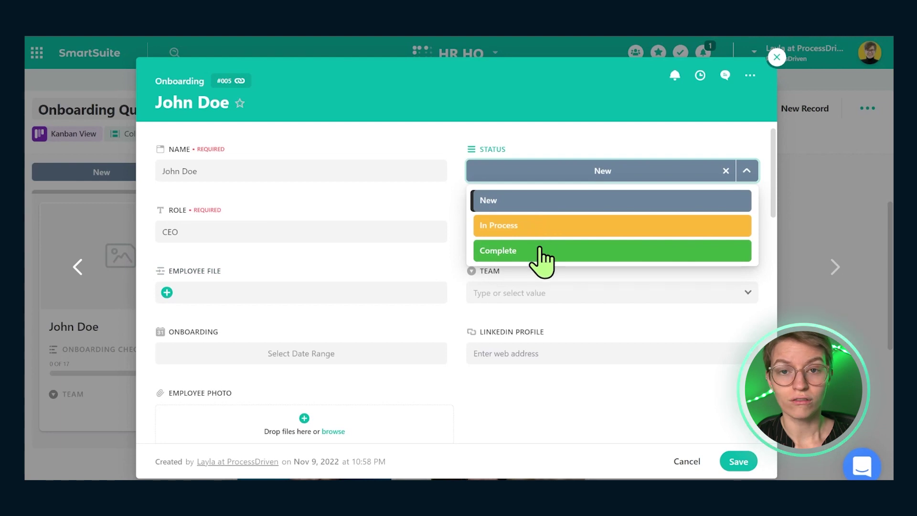
left_click(542, 253)
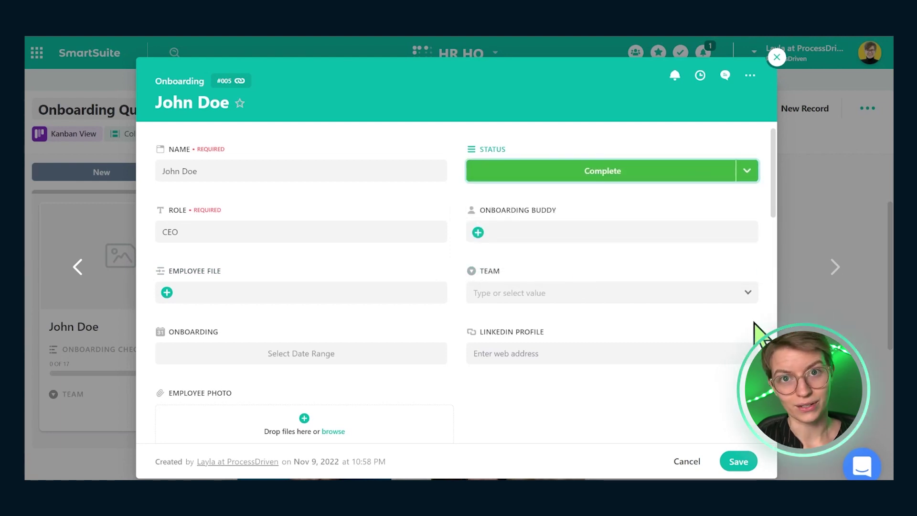
left_click(777, 57)
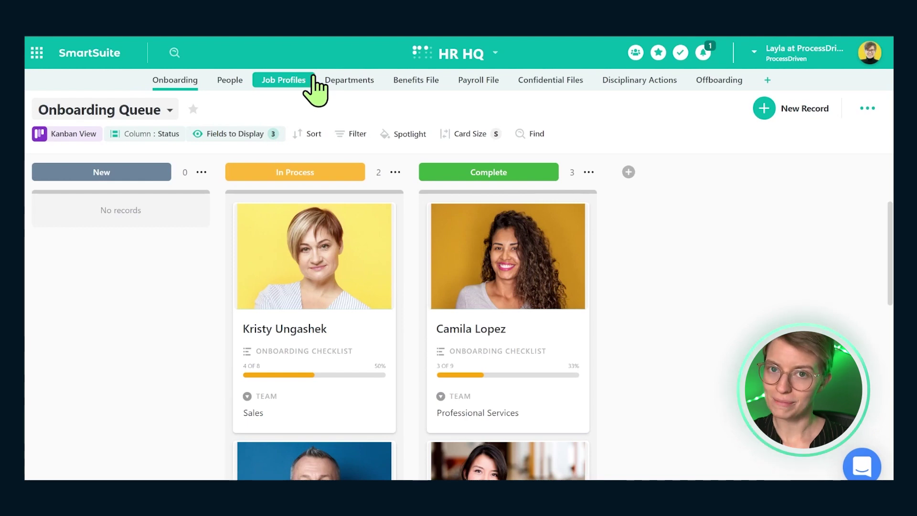
Open the In Process Manager's onboarding record #004
left_click(280, 334)
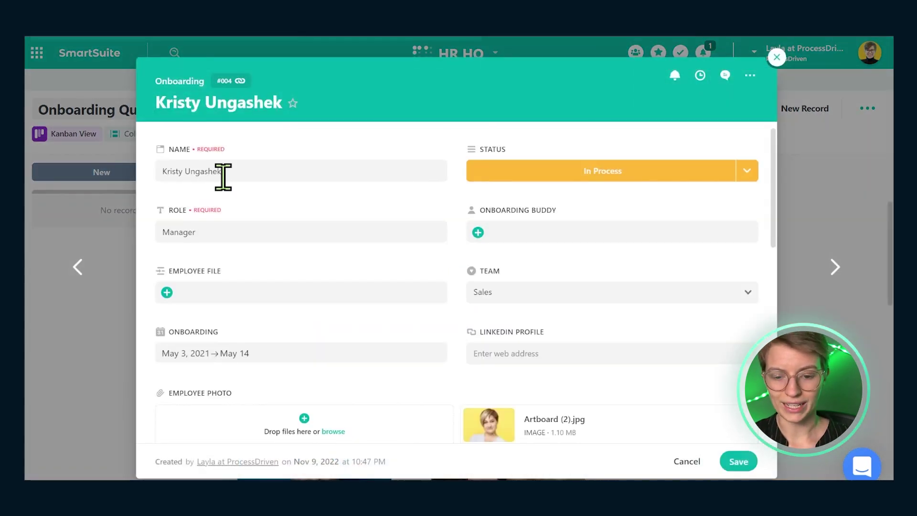
scroll(227, 174, "down", 3)
scroll(229, 174, "up", 3)
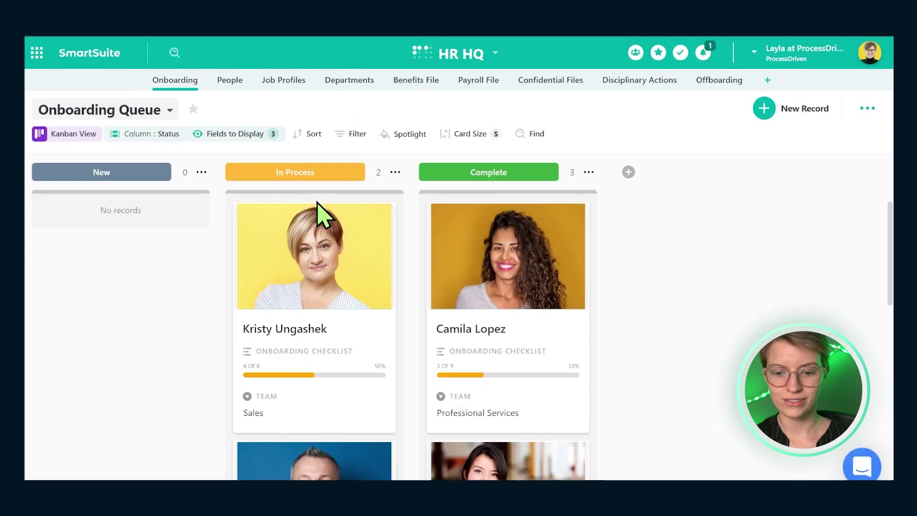
left_click(285, 326)
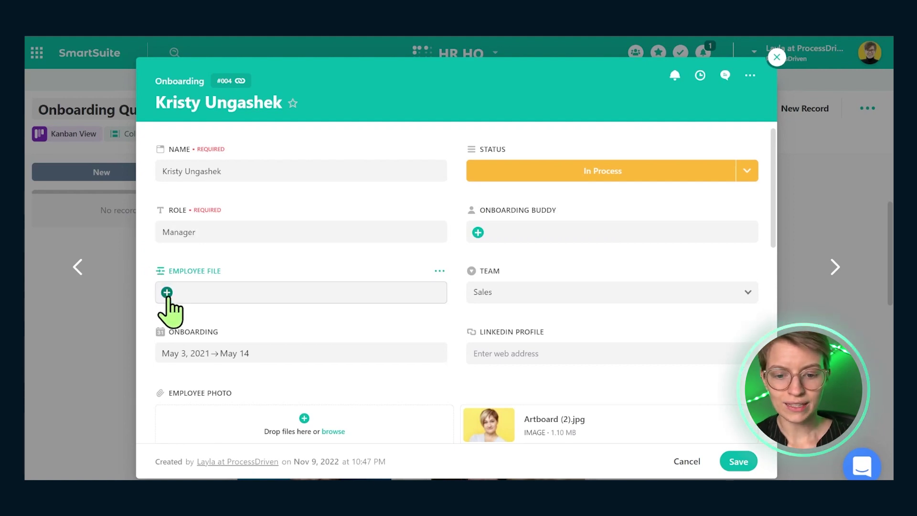
left_click(166, 292)
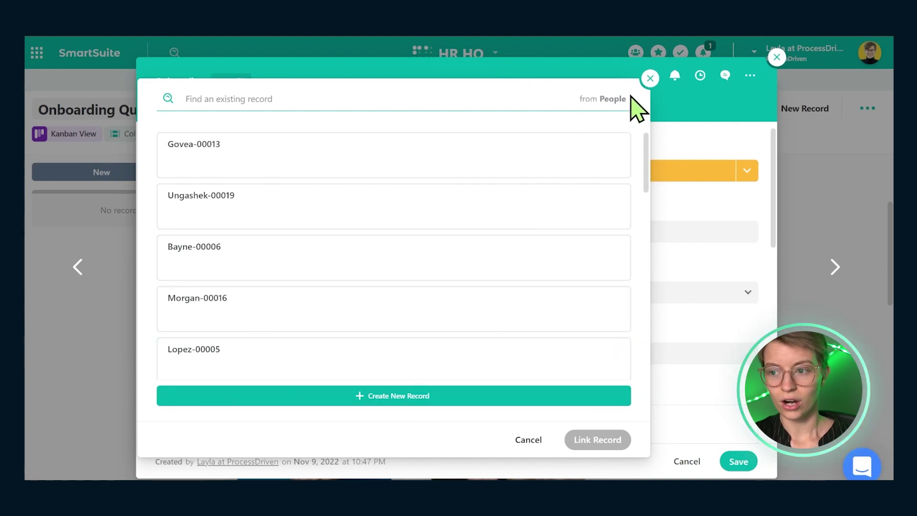
left_click_drag(579, 99, 608, 96)
left_click(608, 98)
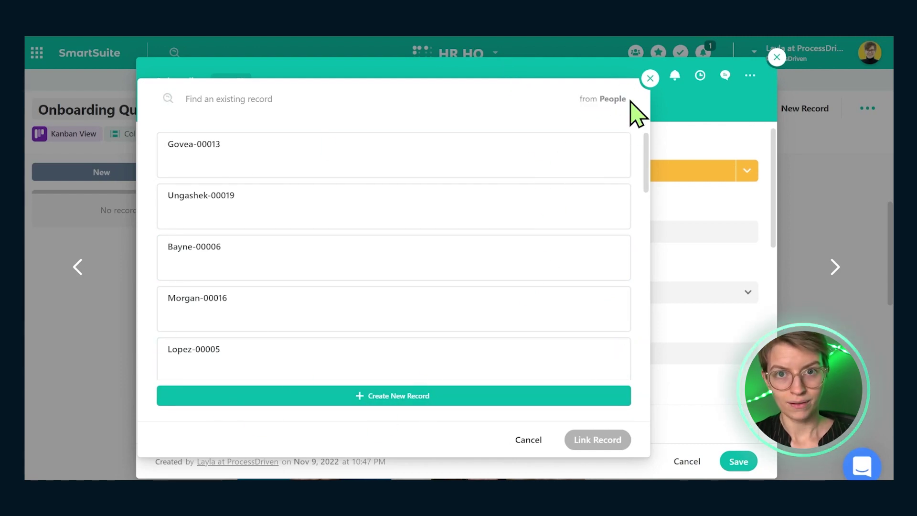
left_click(56, 313)
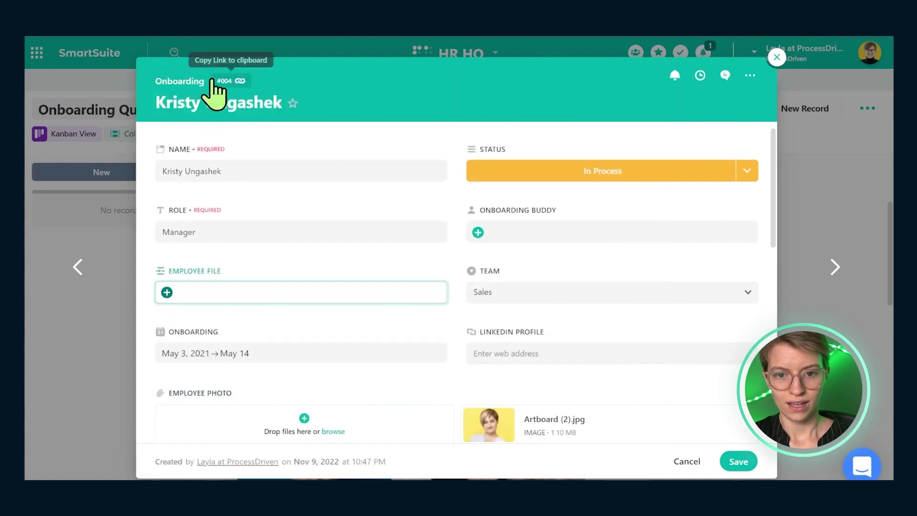
left_click(113, 99)
left_click(216, 84)
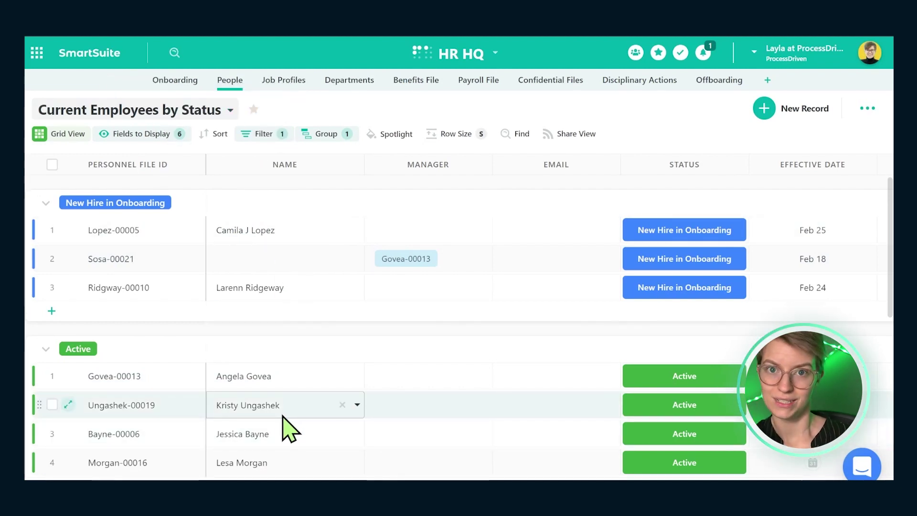
left_click(172, 81)
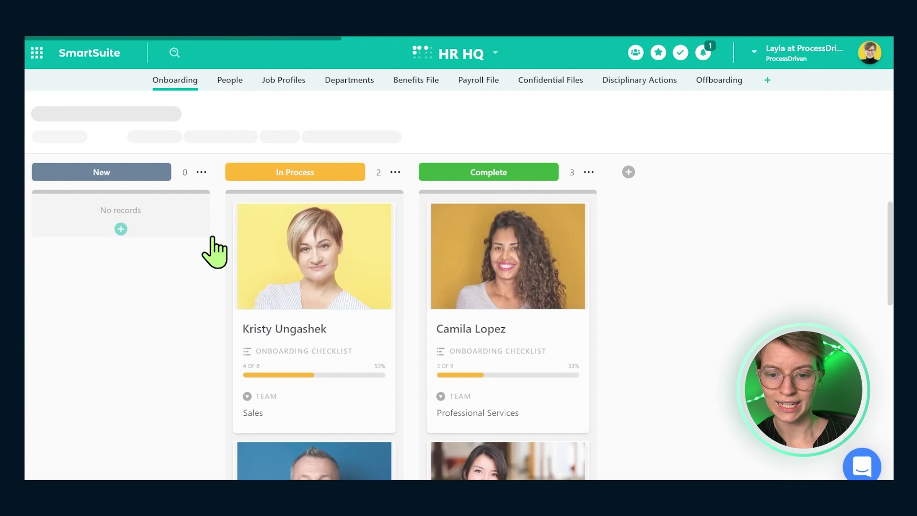
Link the employee's People record to the Manager record's Employee File field
left_click(296, 348)
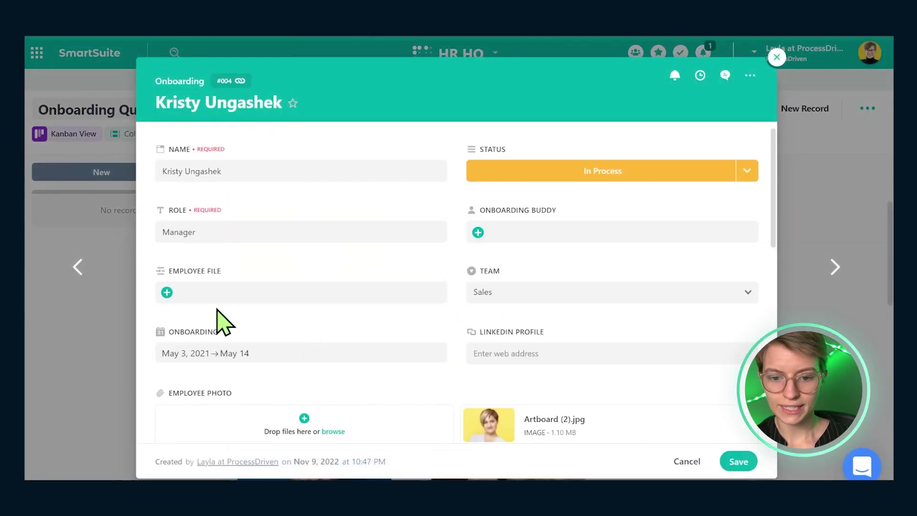
left_click(167, 293)
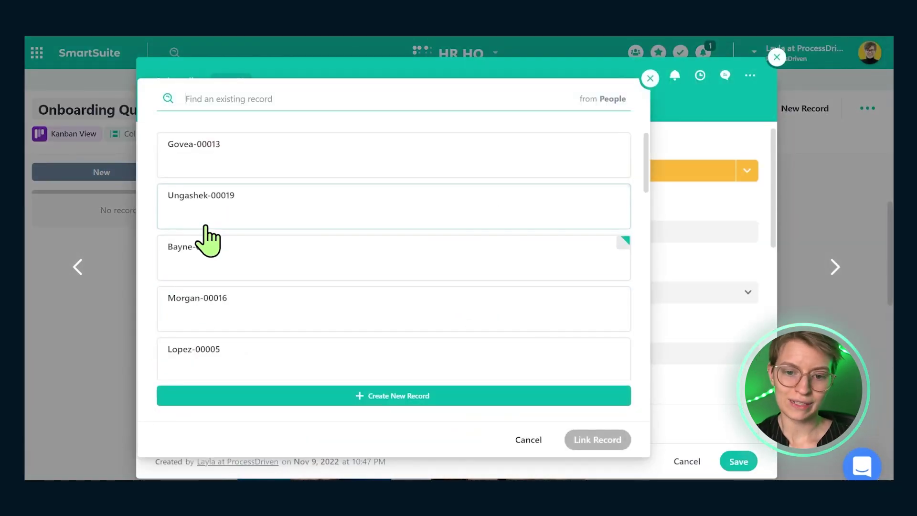
left_click(203, 267)
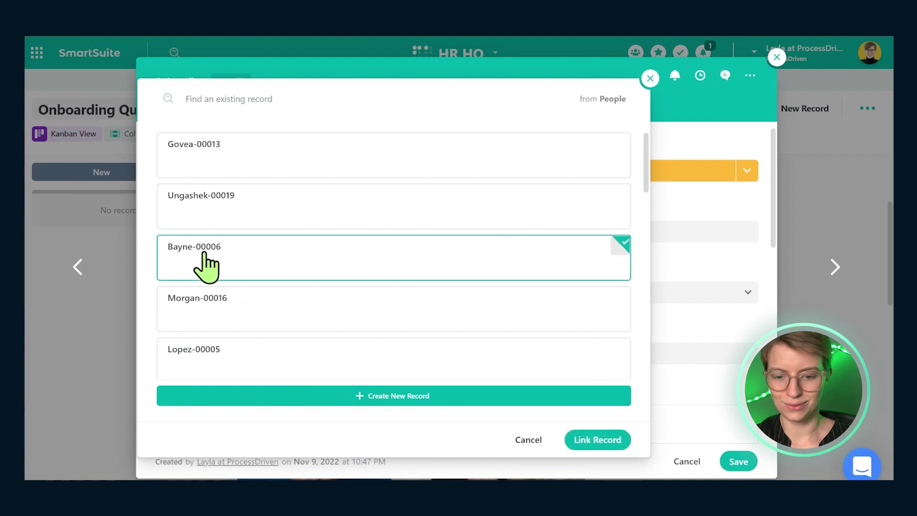
left_click(580, 438)
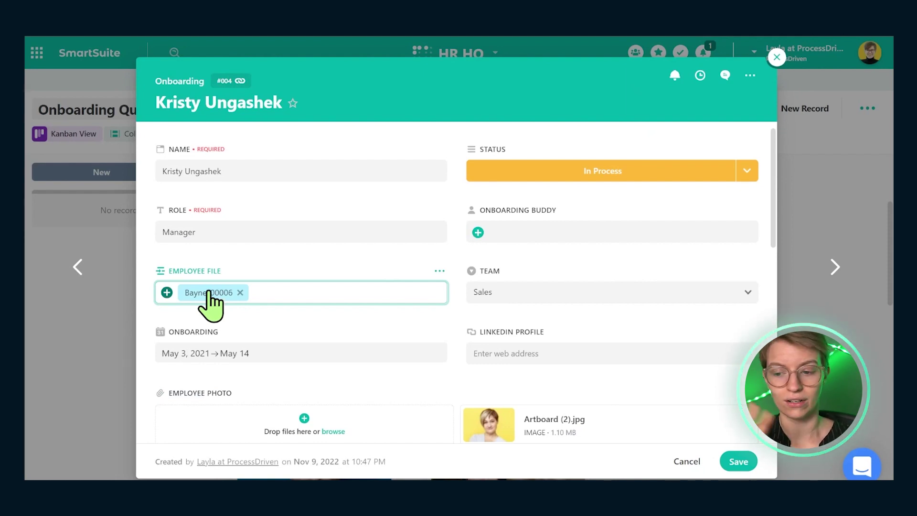
Switch the Employee File field's display format to Compact Display
left_click(440, 271)
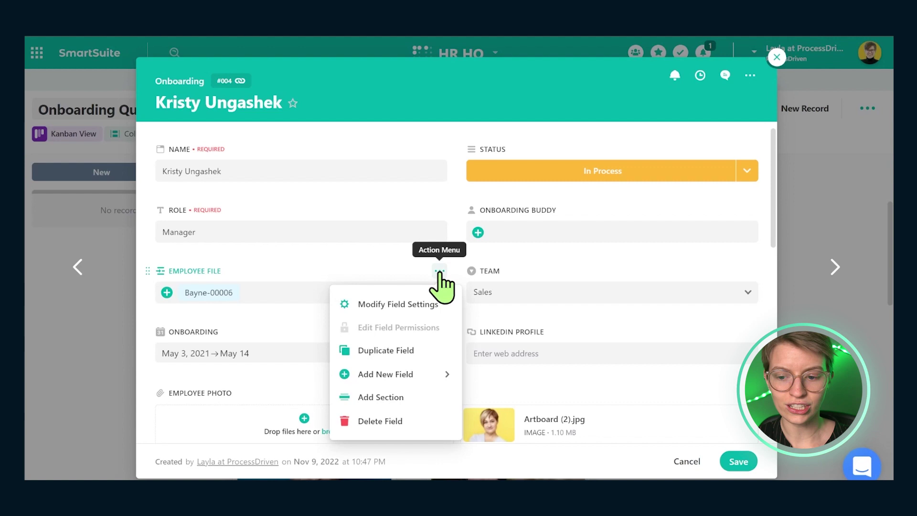
left_click(401, 305)
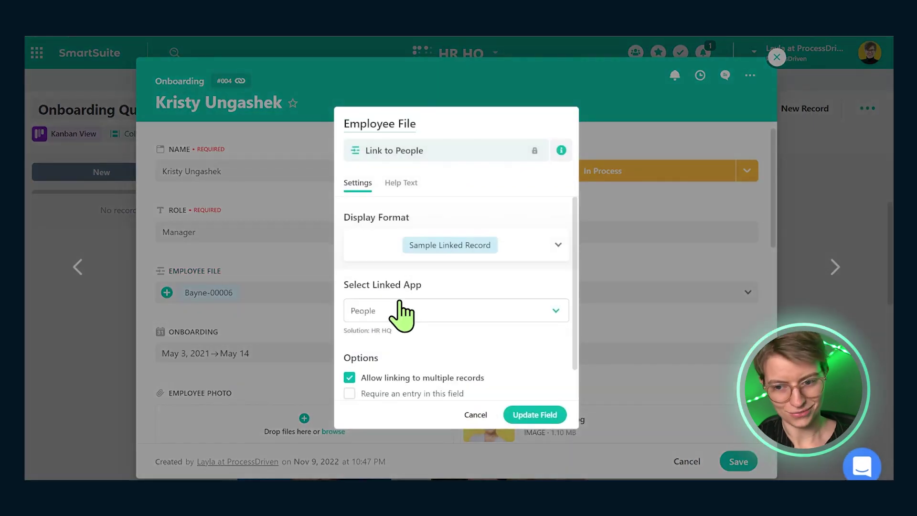
left_click(388, 252)
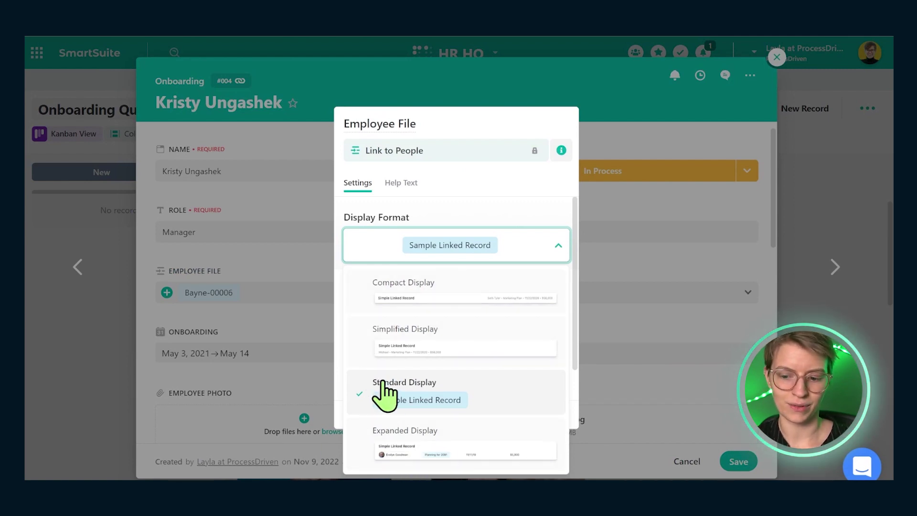
left_click(390, 307)
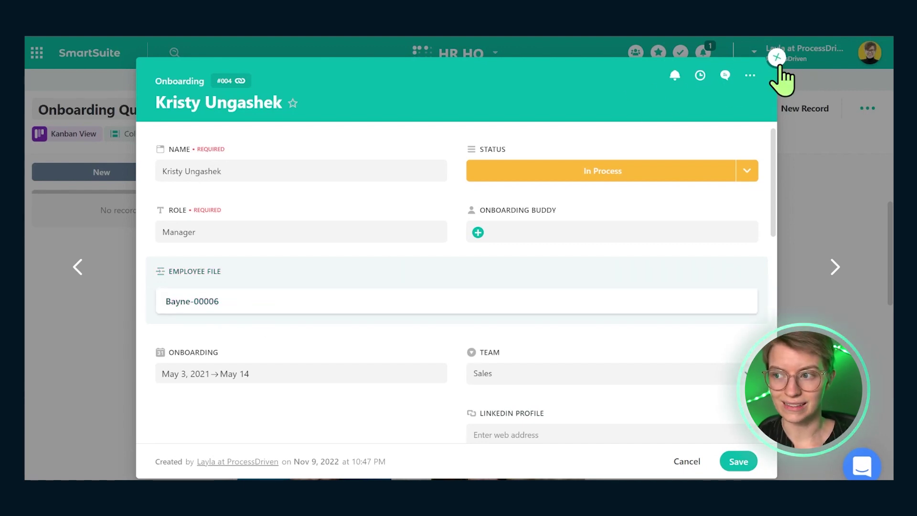
Close the onboarding record and switch to the People table's Current Employees by Status grid
left_click(201, 301)
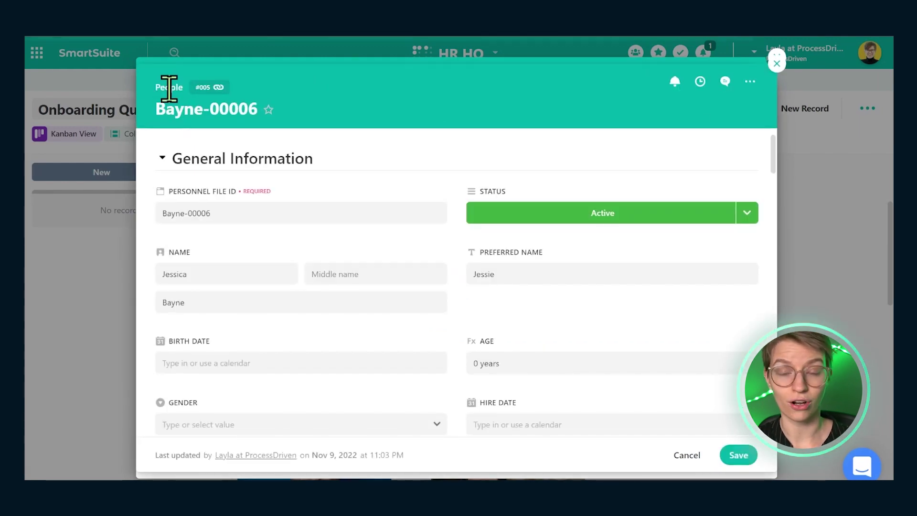
key("Escape")
key("Escape")
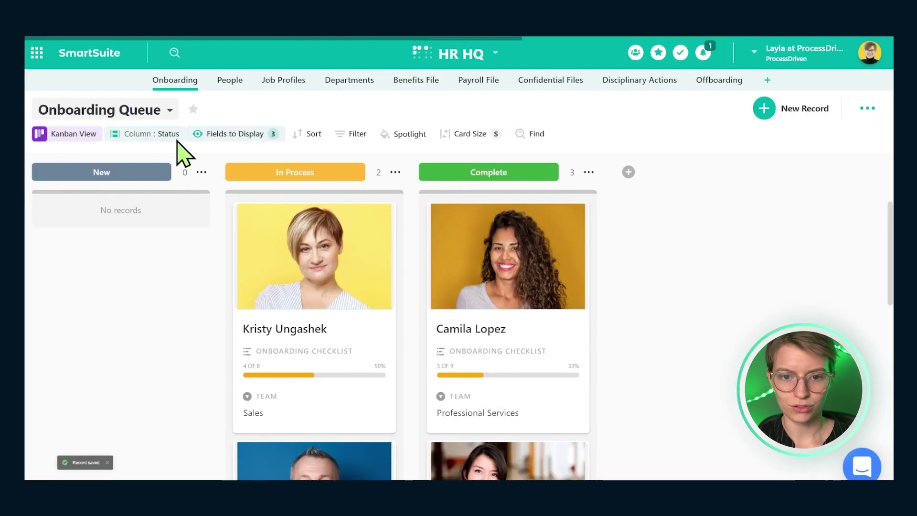
left_click(227, 79)
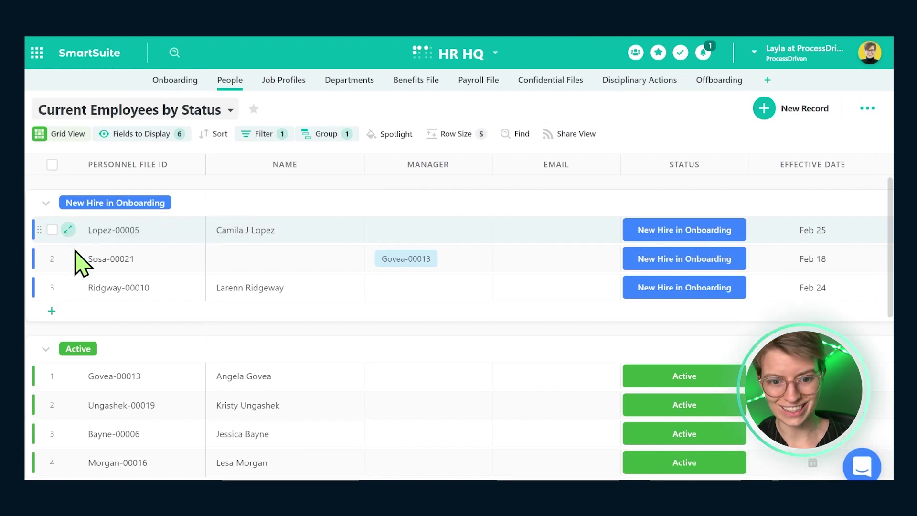
Open the first new hire's personnel record and collapse Job Information and Contact Information
left_click(69, 231)
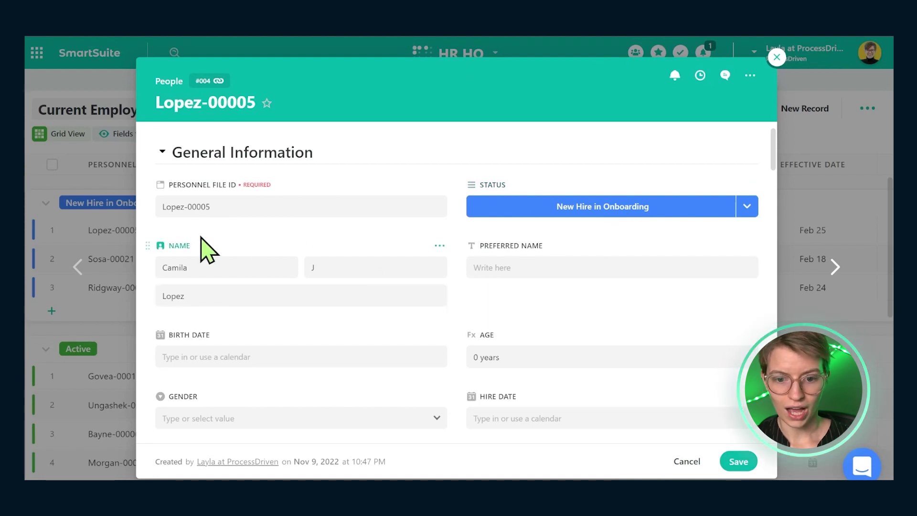
scroll(229, 262, "down", 5)
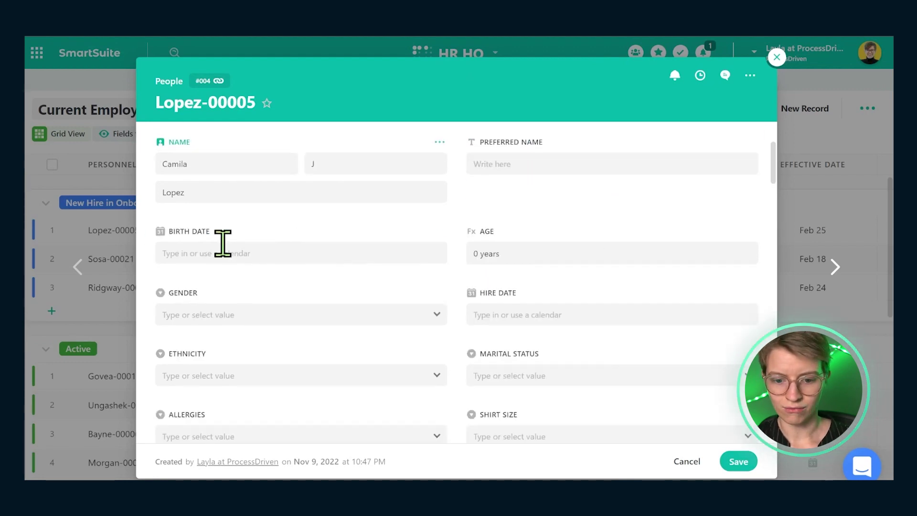
scroll(275, 303, "down", 5)
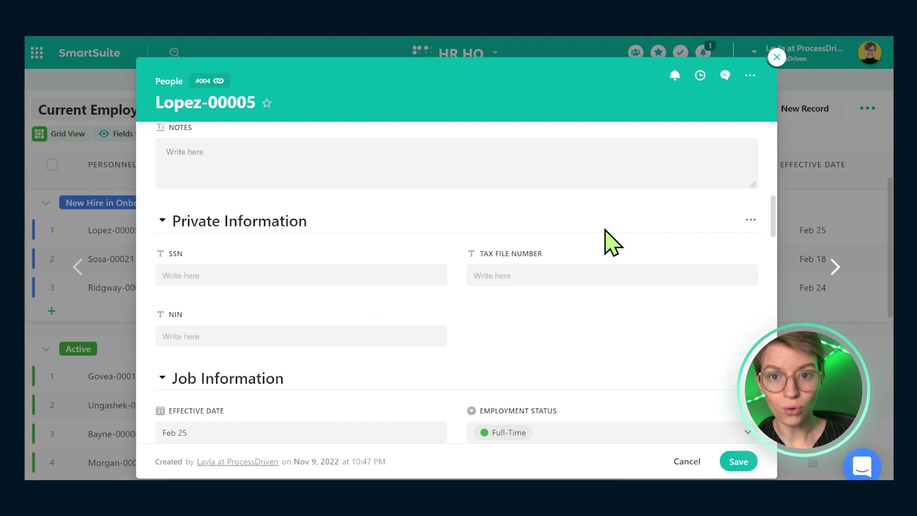
scroll(422, 254, "down", 10)
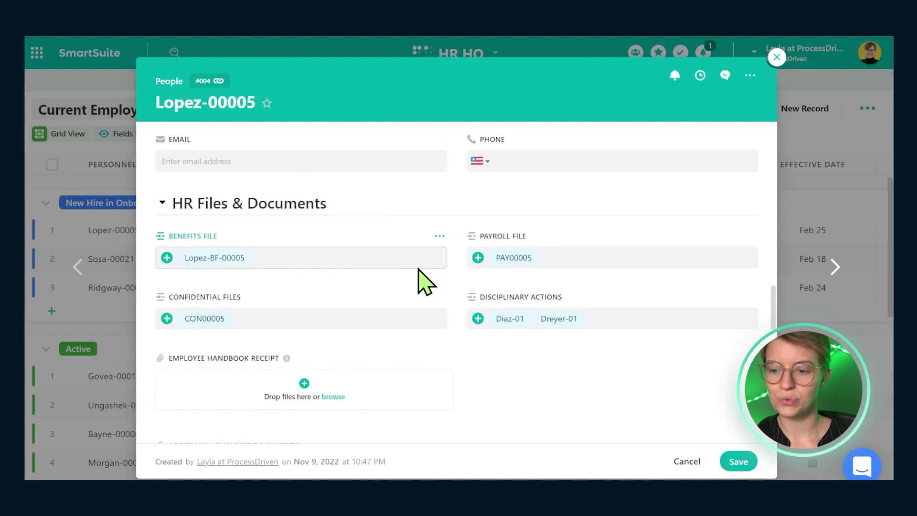
scroll(458, 267, "up", 15)
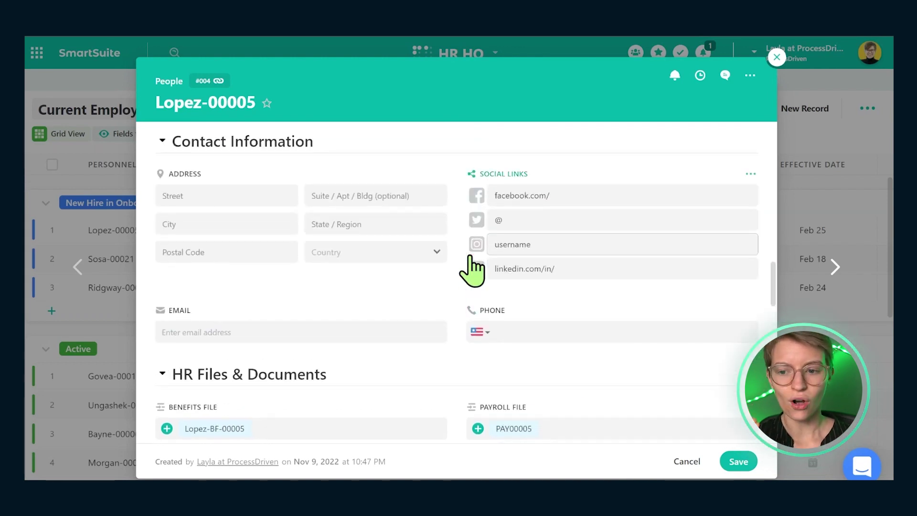
scroll(468, 252, "up", 3)
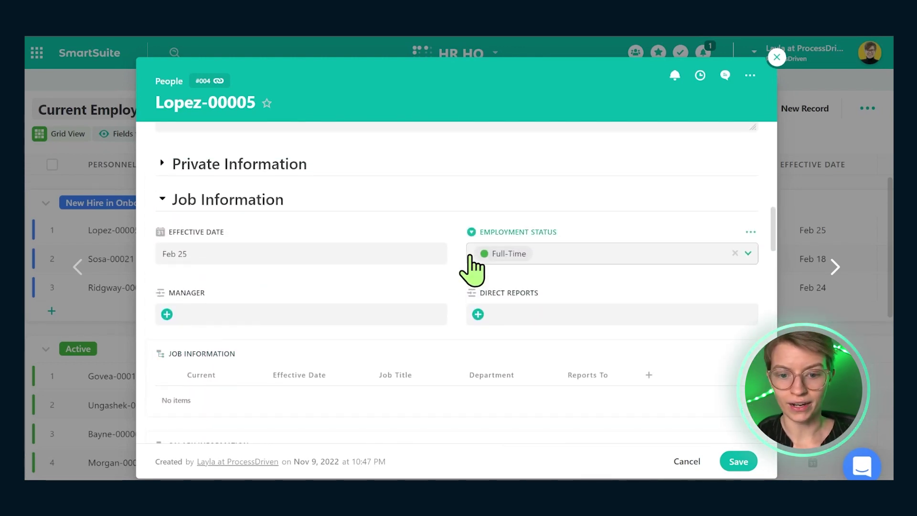
left_click(162, 200)
left_click(163, 234)
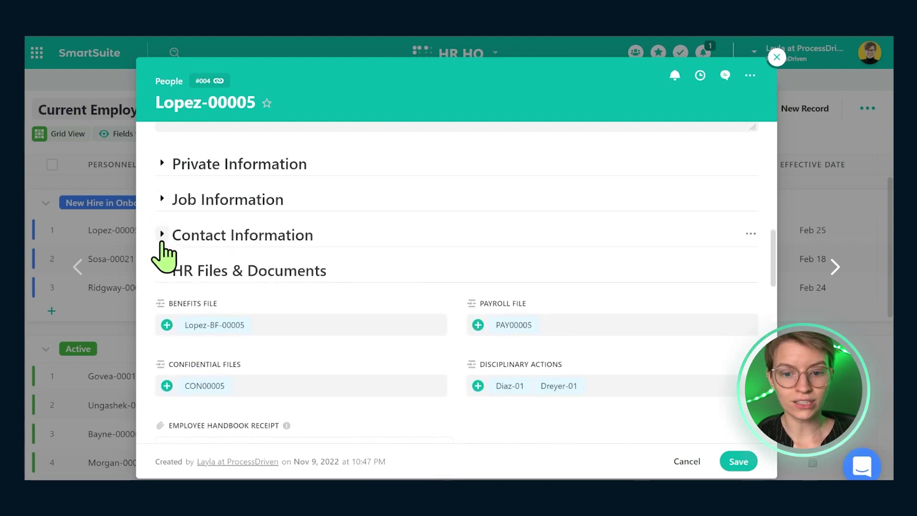
Open the linked confidential file record, review it, and close it again
scroll(344, 277, "down", 3)
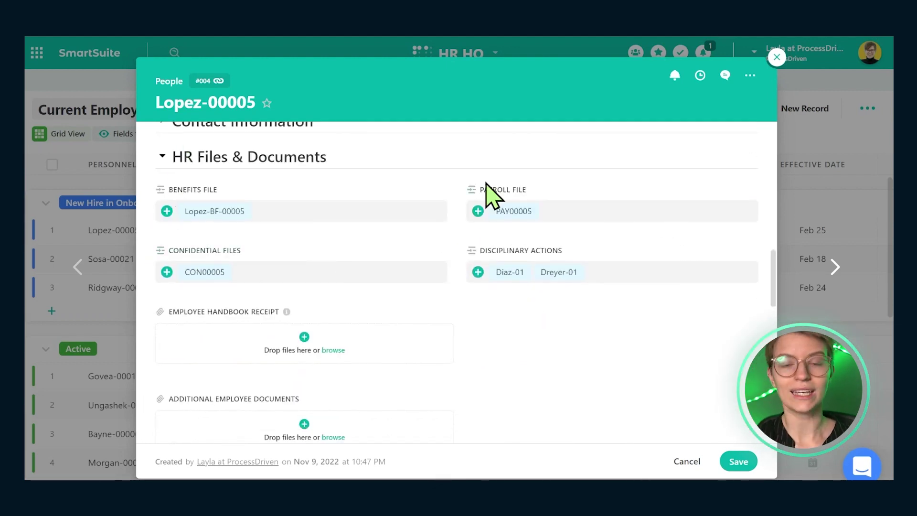
scroll(508, 235, "down", 5)
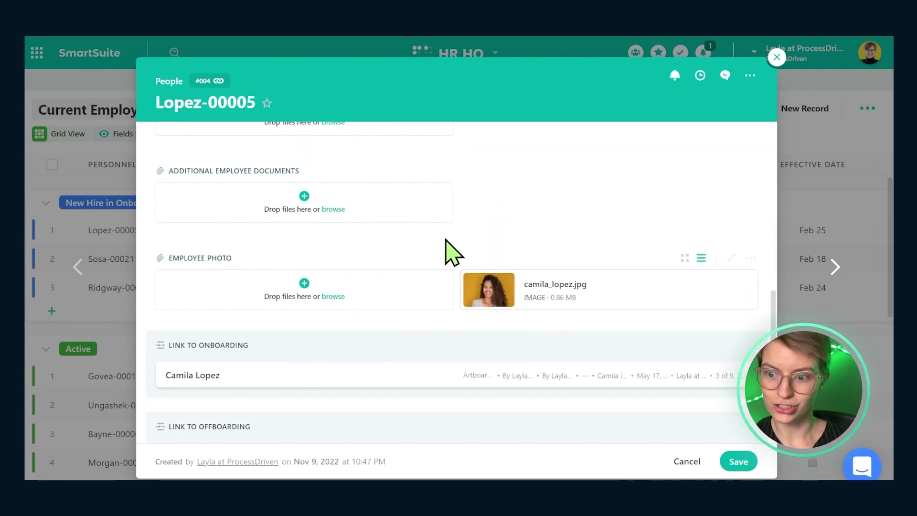
scroll(473, 303, "up", 5)
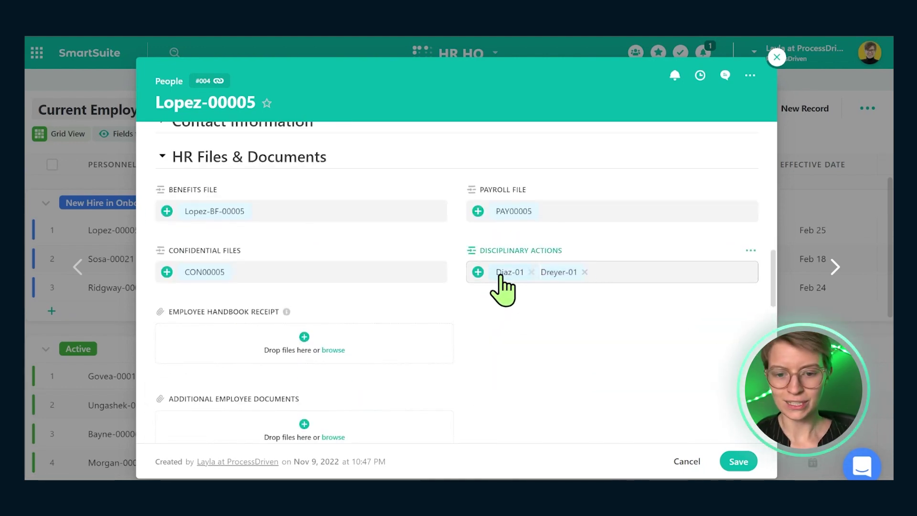
left_click(206, 272)
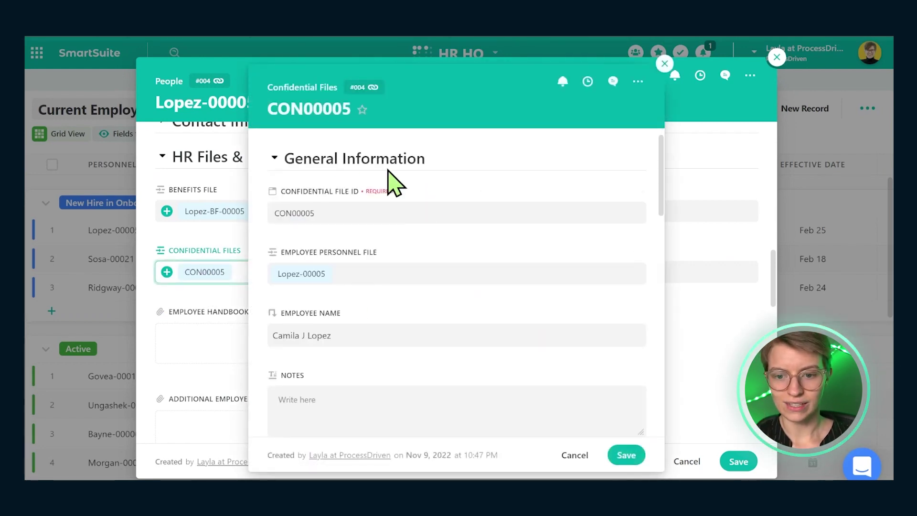
scroll(409, 333, "down", 10)
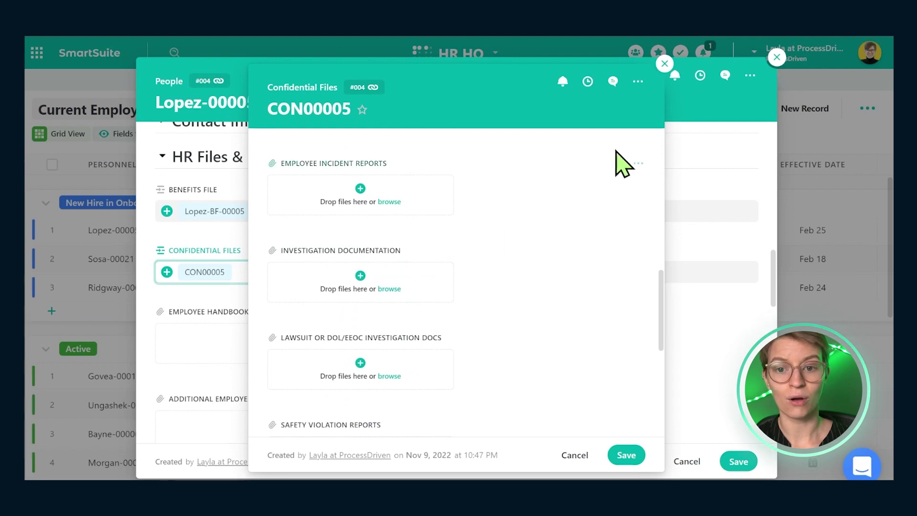
left_click(664, 63)
Move the References section up and set it collapsed by default from its options menu
scroll(307, 287, "down", 8)
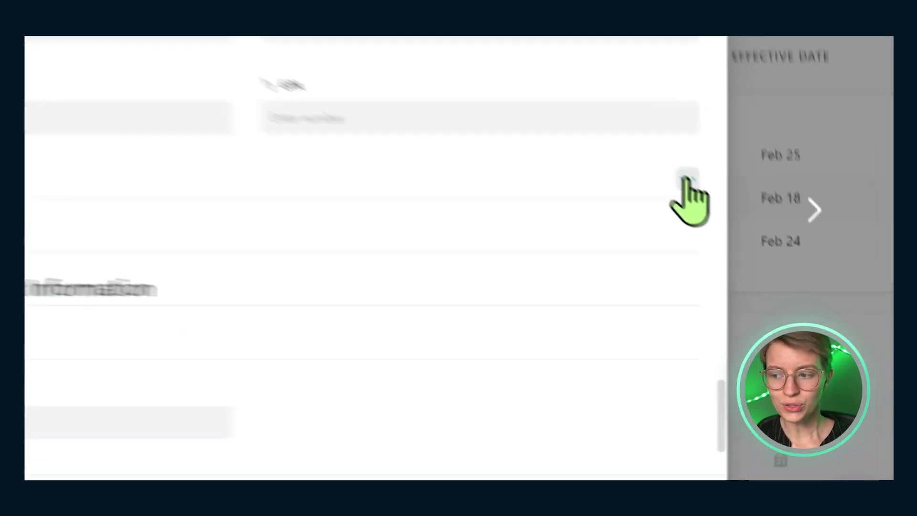
left_click(751, 246)
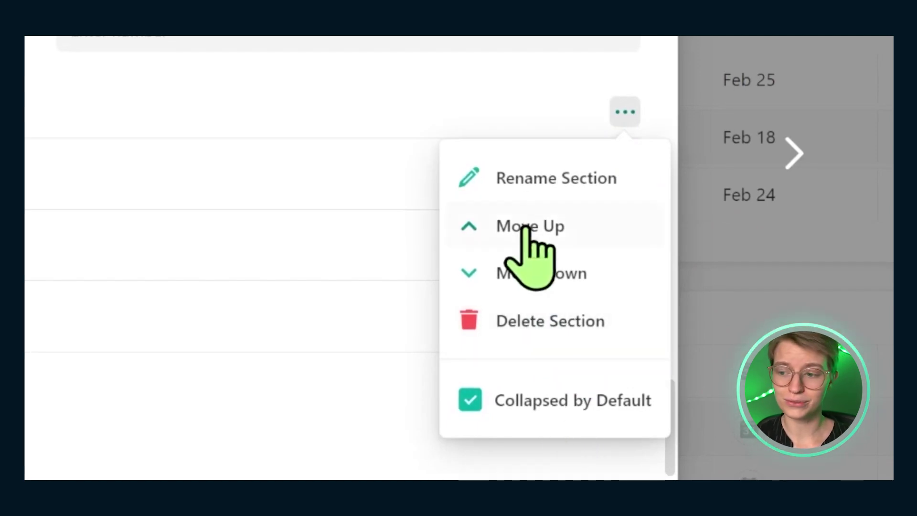
left_click(526, 250)
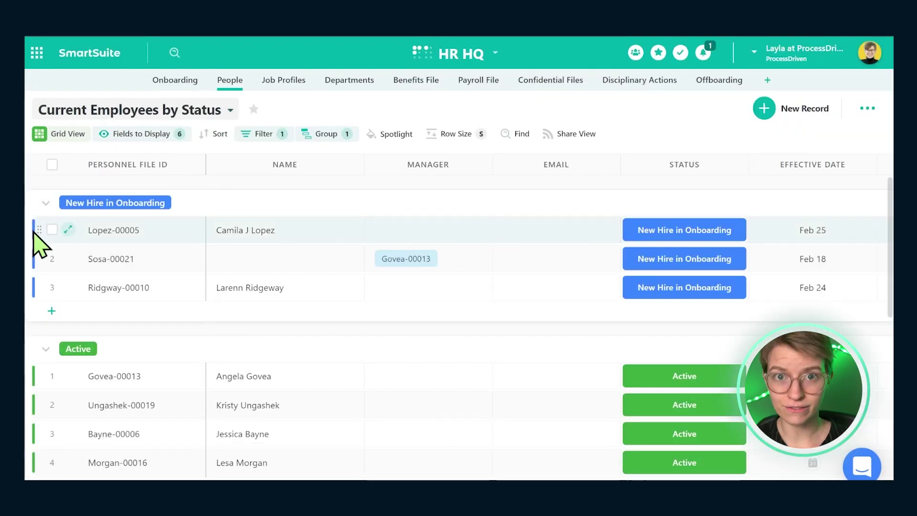
On a People record, limit the Name field to First and Last Name, dropping Middle Name
left_click(70, 230)
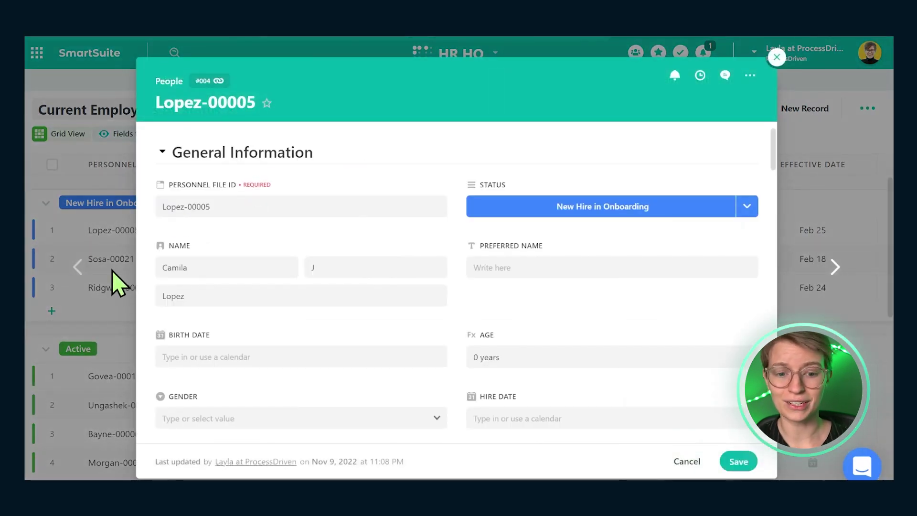
left_click(835, 267)
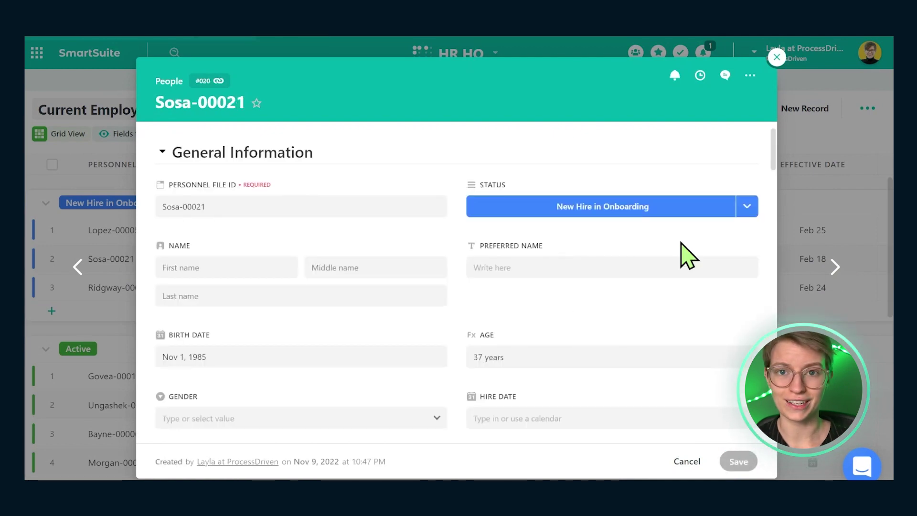
left_click(440, 246)
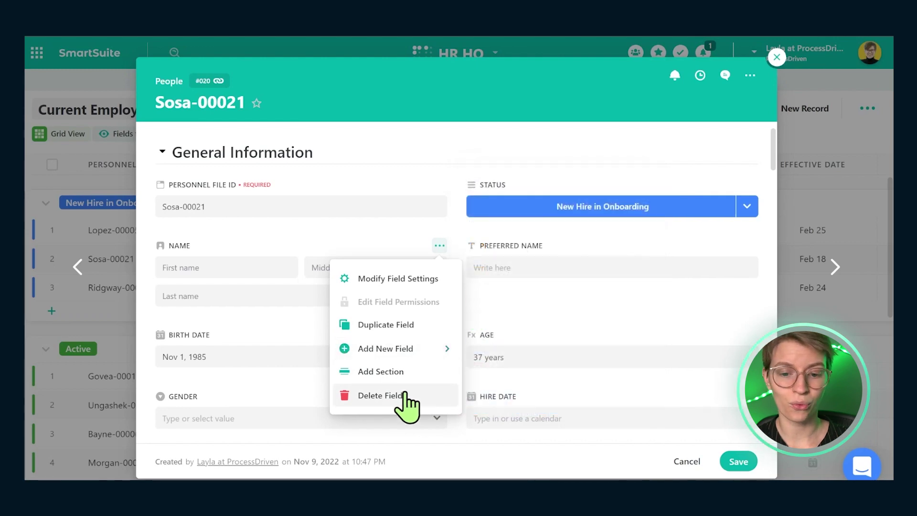
left_click(377, 279)
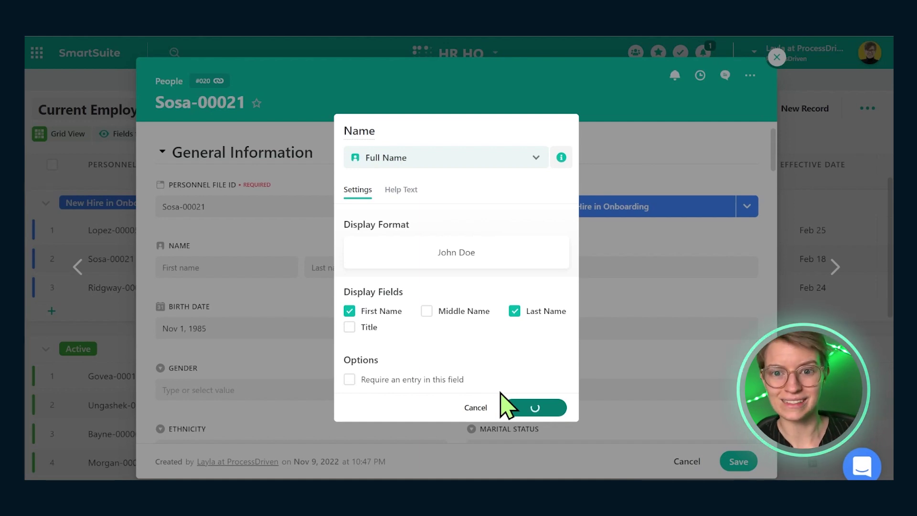
left_click(506, 406)
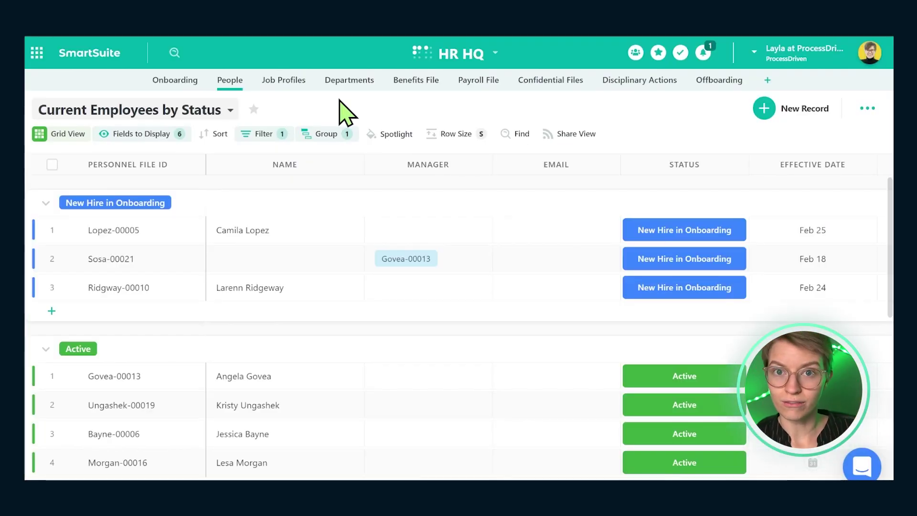
Open the first in-process Onboarding record and bring up its Team field settings
left_click(182, 81)
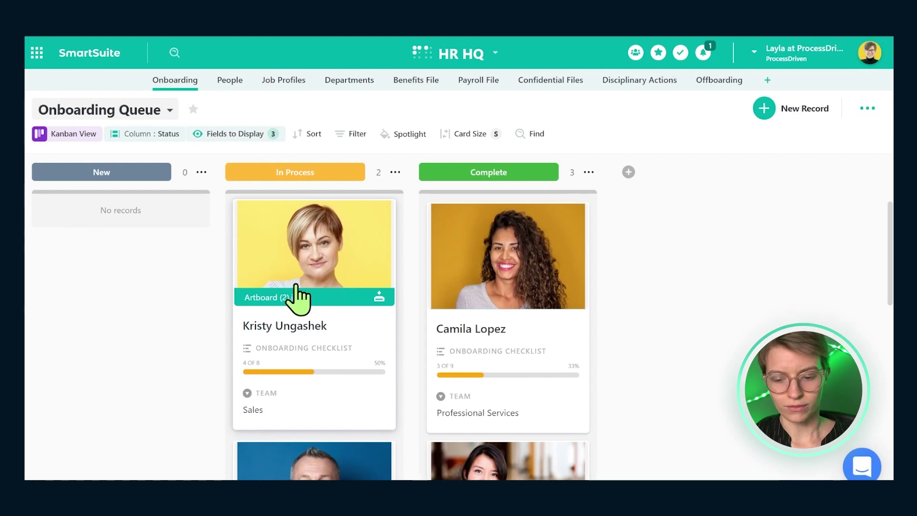
left_click(310, 327)
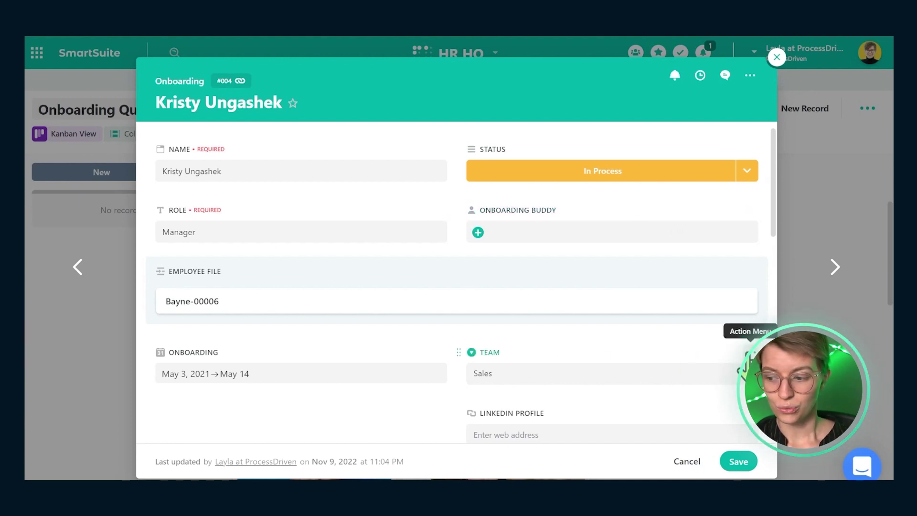
left_click(749, 354)
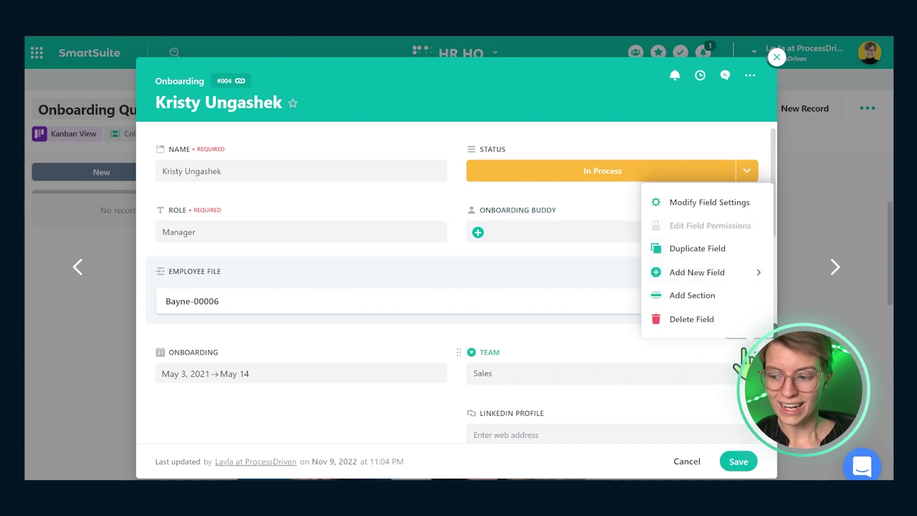
left_click(685, 203)
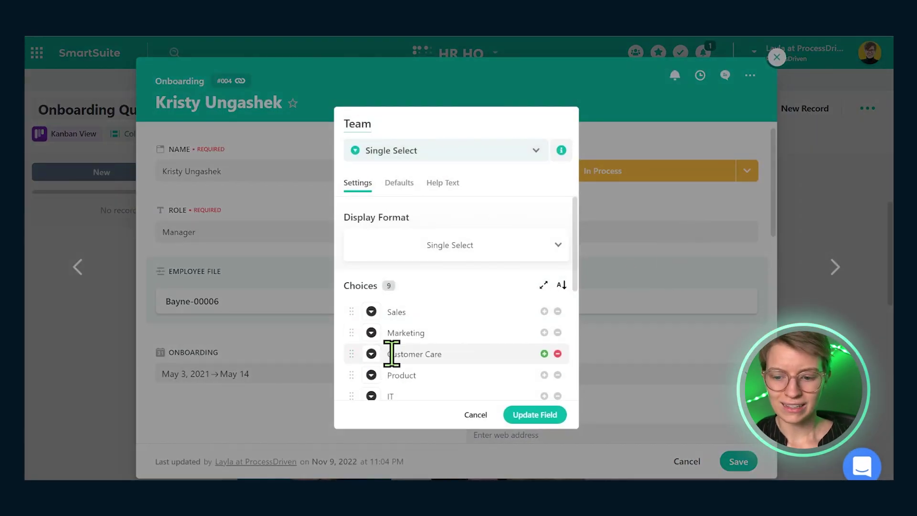
Remove Sales, make Marketing red with an X icon, show icons with text, sort alphabetically, save
left_click(557, 311)
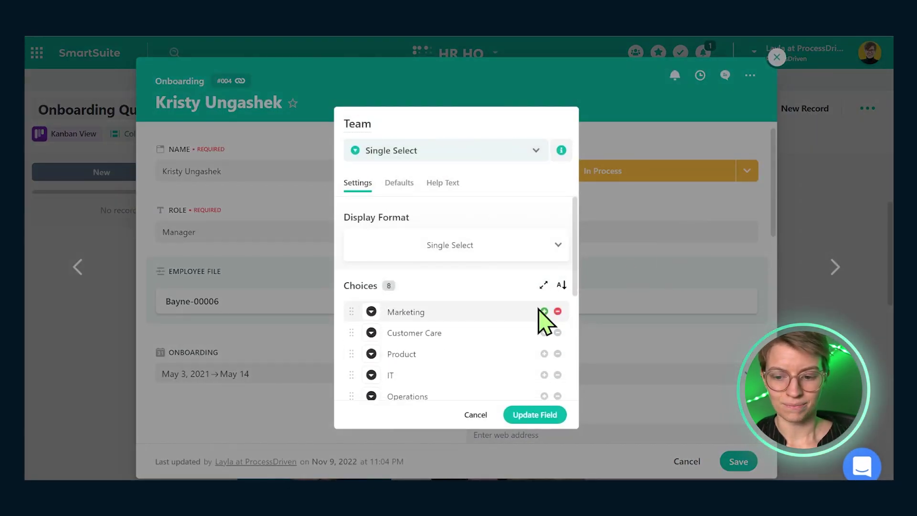
left_click(372, 311)
left_click(461, 340)
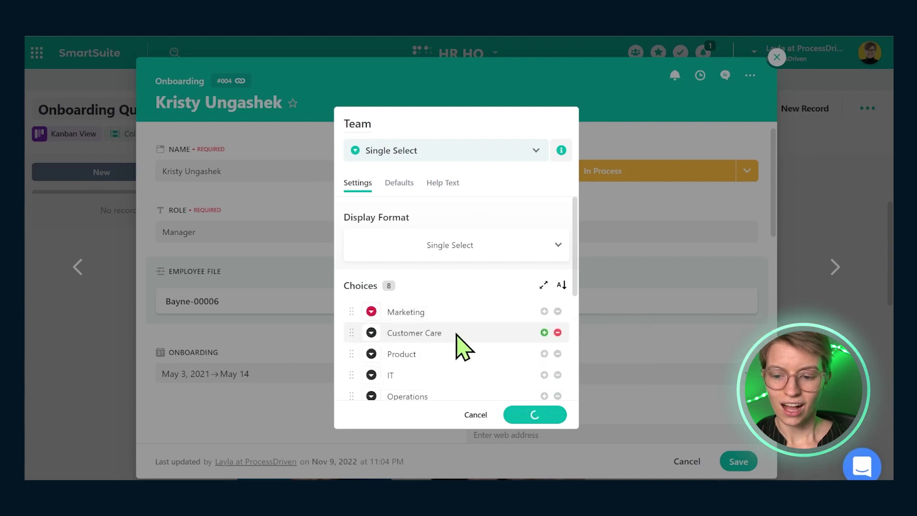
left_click(494, 255)
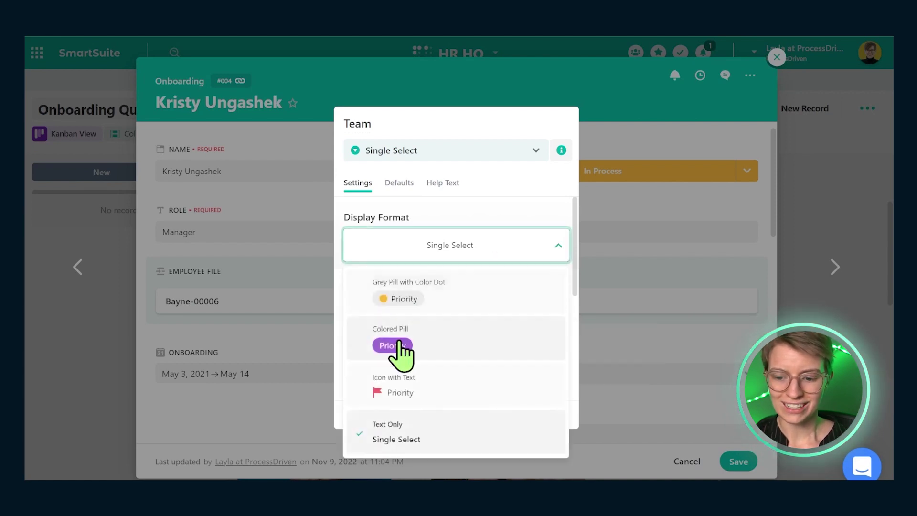
left_click(392, 384)
left_click(370, 312)
left_click(228, 297)
left_click(561, 285)
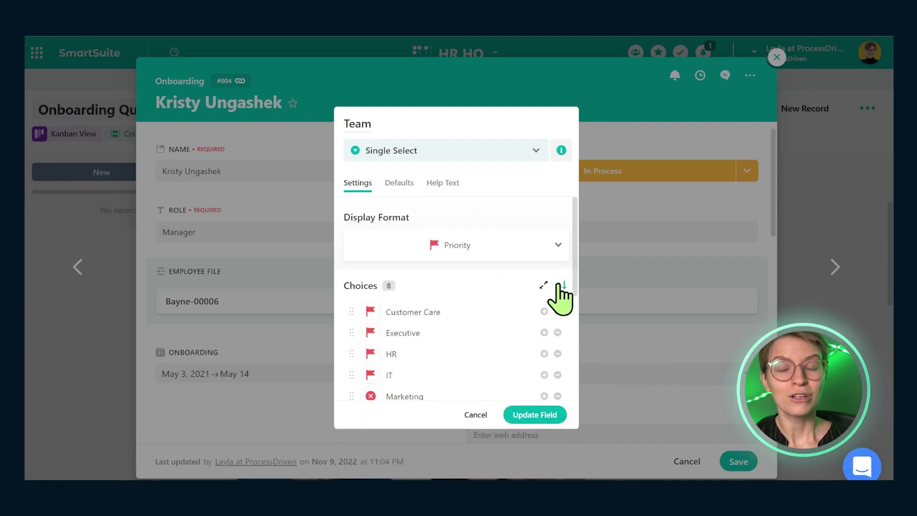
left_click(525, 414)
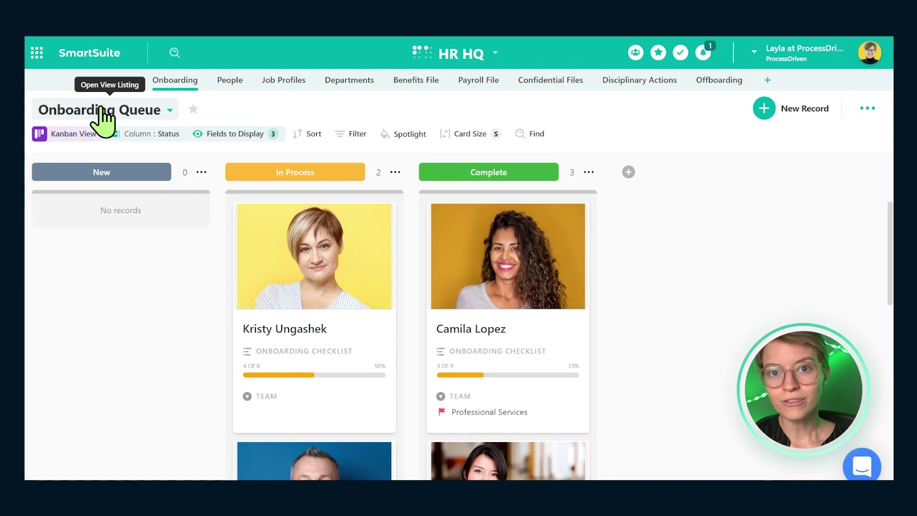
Add a public Map View to the Onboarding table, then delete it again
left_click(151, 115)
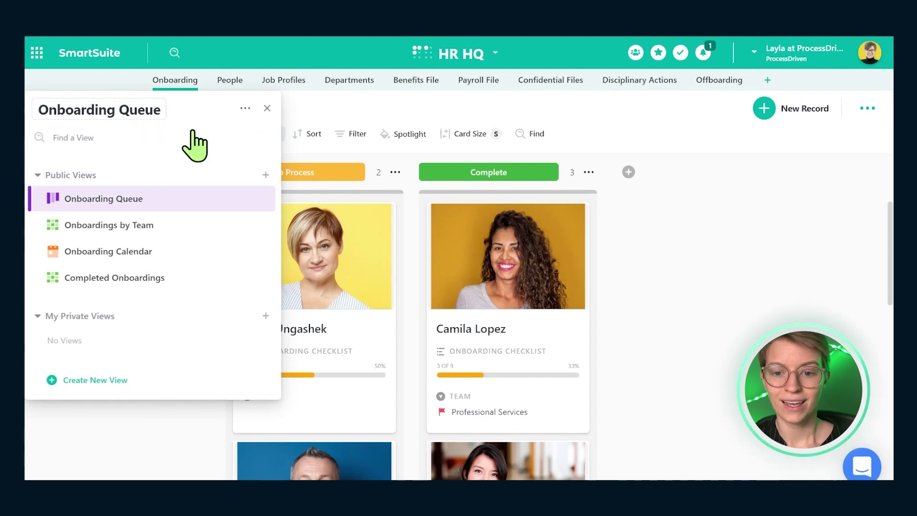
left_click(265, 175)
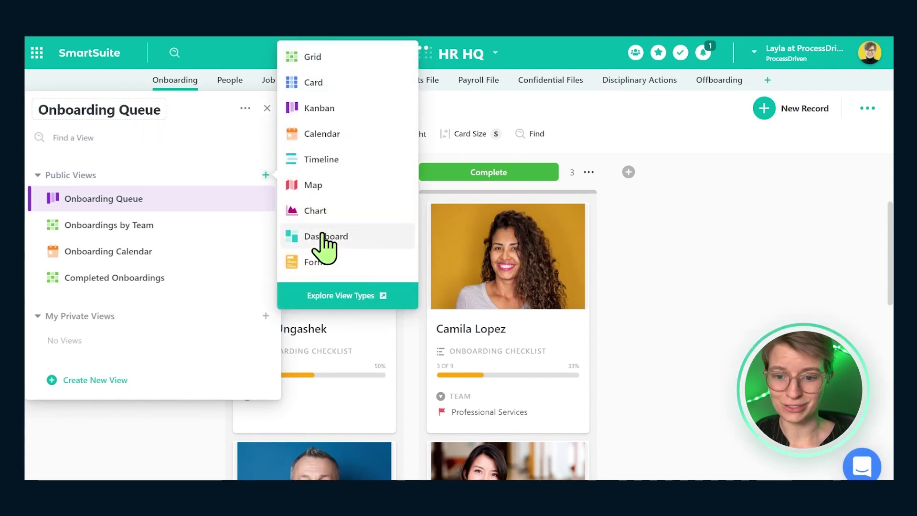
left_click(313, 184)
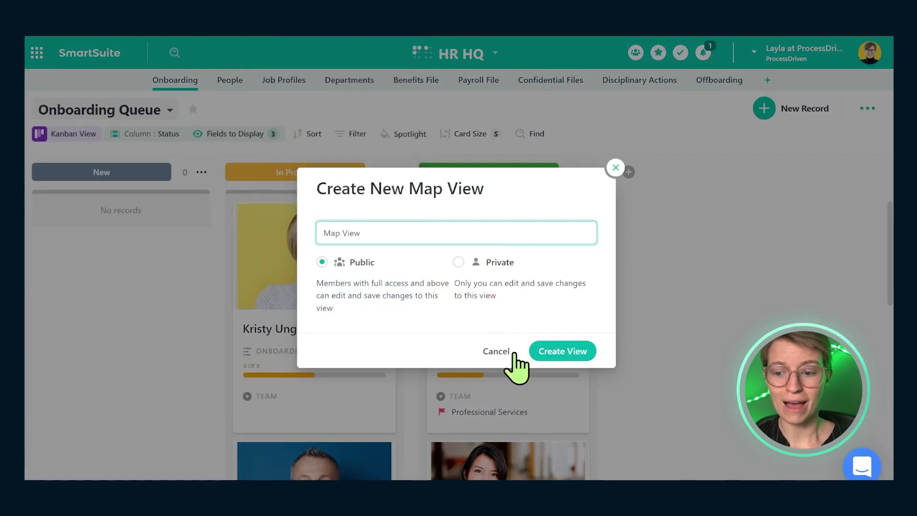
left_click(549, 356)
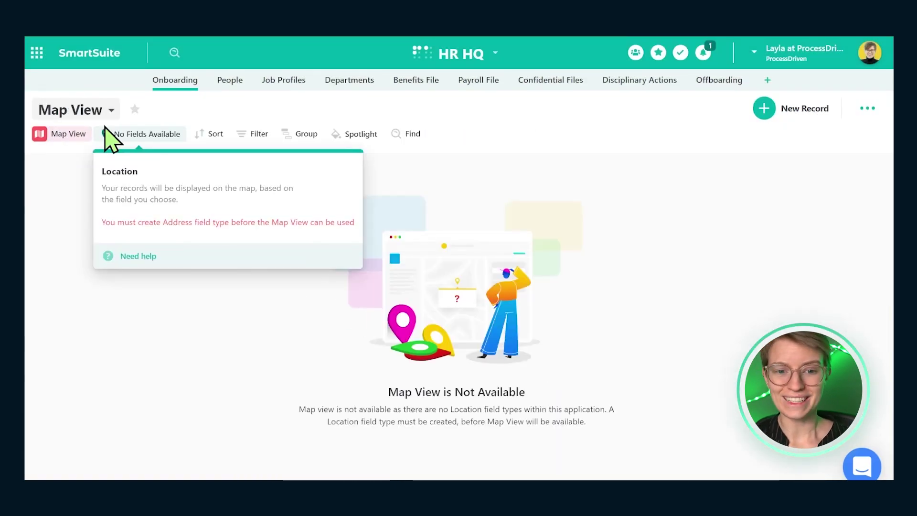
left_click(71, 114)
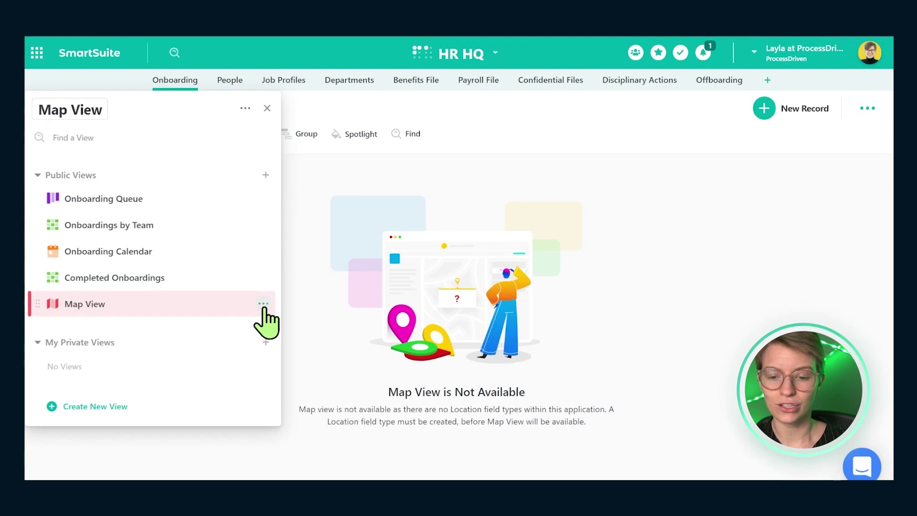
left_click(263, 303)
left_click(239, 192)
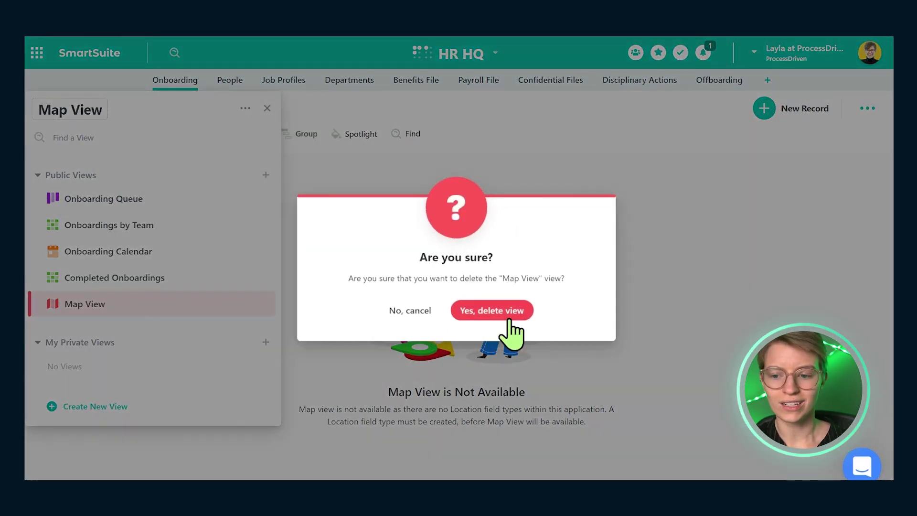
left_click(499, 310)
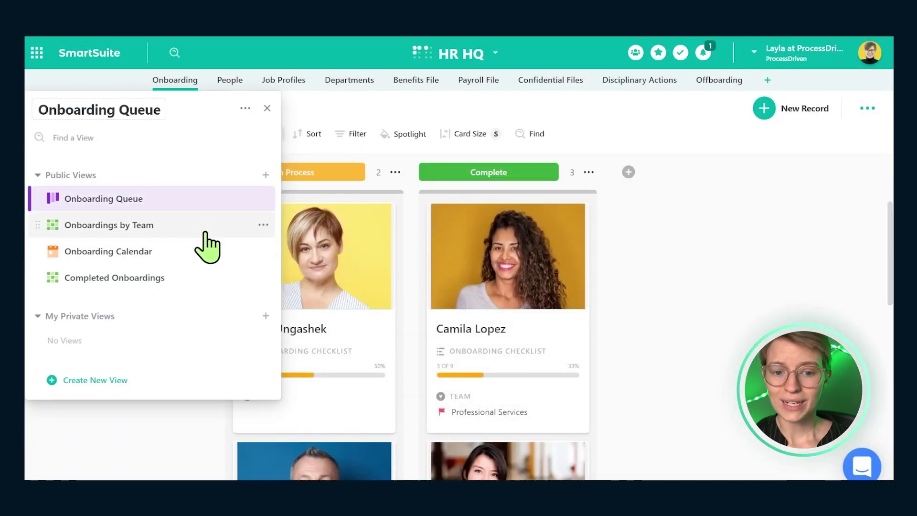
Delete the Onboardings by Team and Onboarding Calendar views, then open Completed Onboardings
left_click(263, 224)
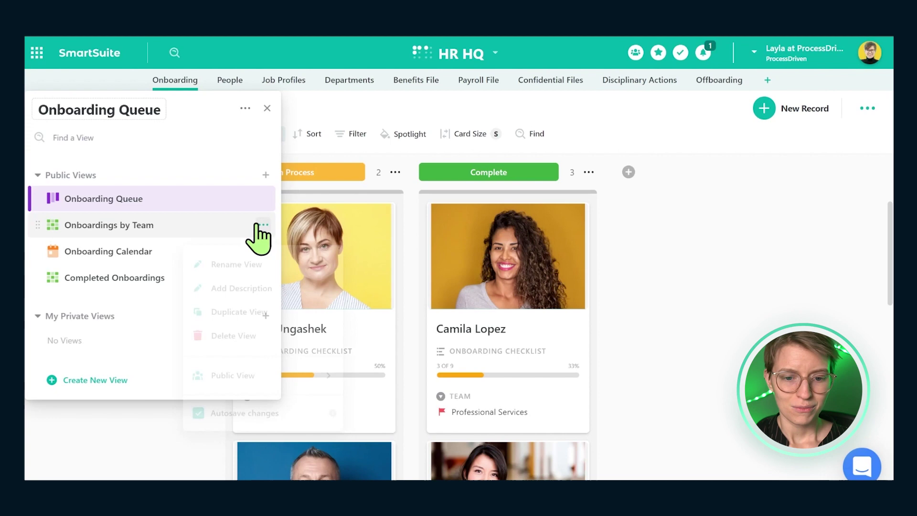
left_click(236, 333)
left_click(498, 309)
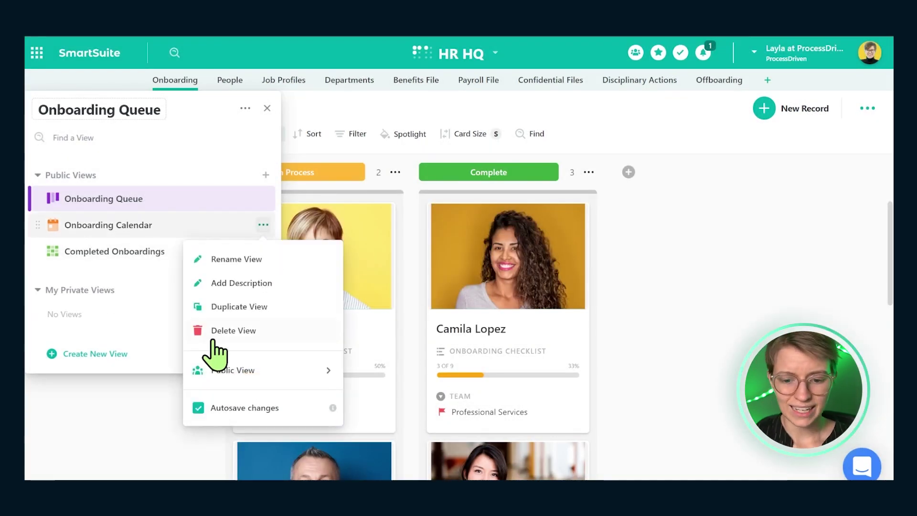
left_click(212, 337)
left_click(487, 310)
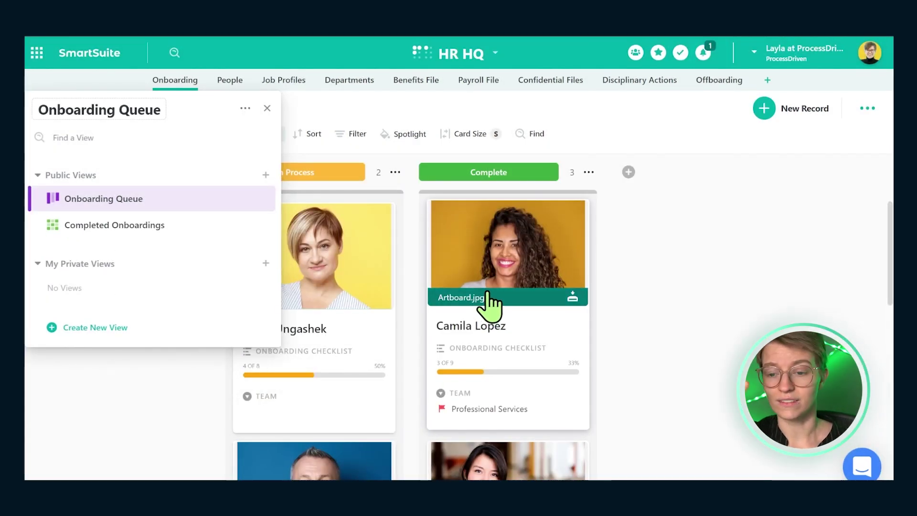
left_click(125, 223)
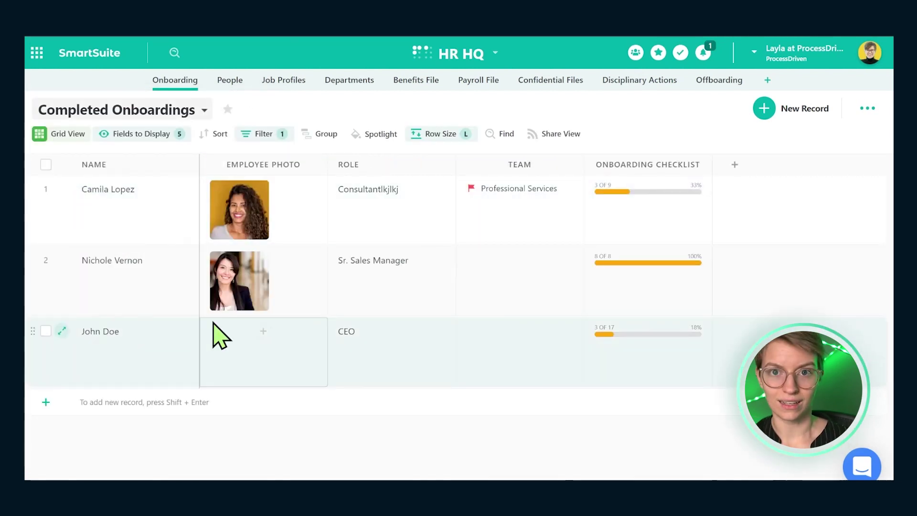
Set the Completed Onboardings grid row size to S
left_click(433, 134)
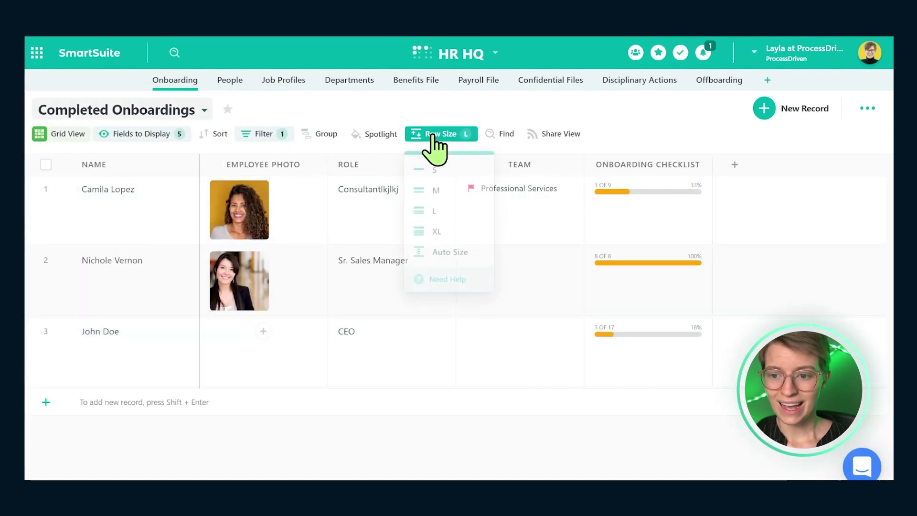
left_click(420, 167)
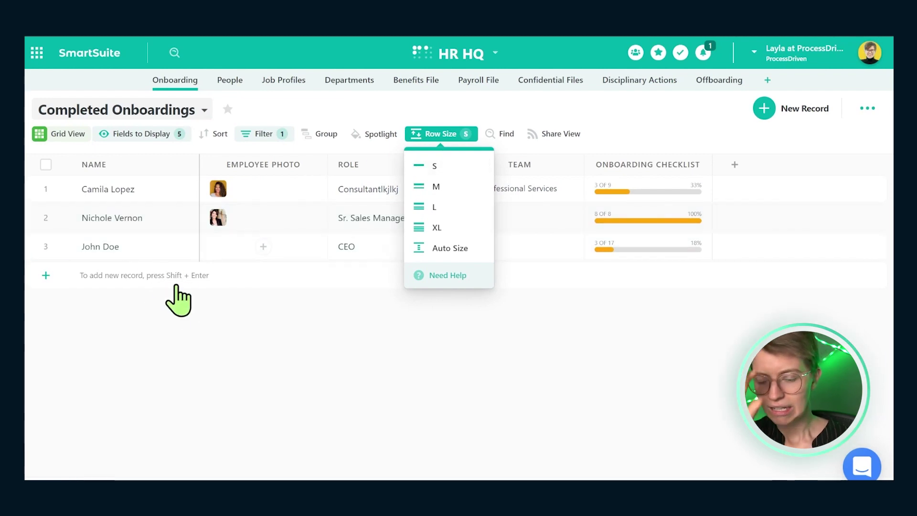
left_click(56, 134)
Convert the Onboarding Queue view from a kanban board into a grid and close the view list
left_click(95, 113)
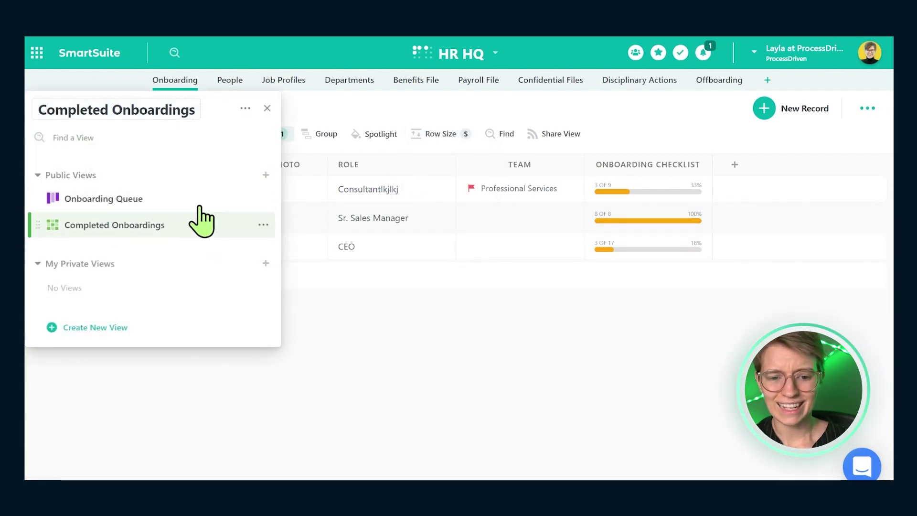
left_click(263, 199)
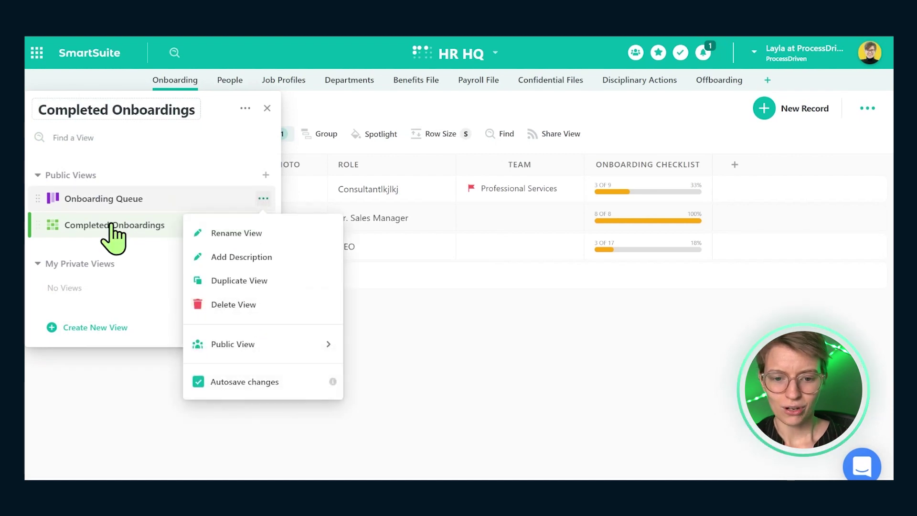
left_click(88, 199)
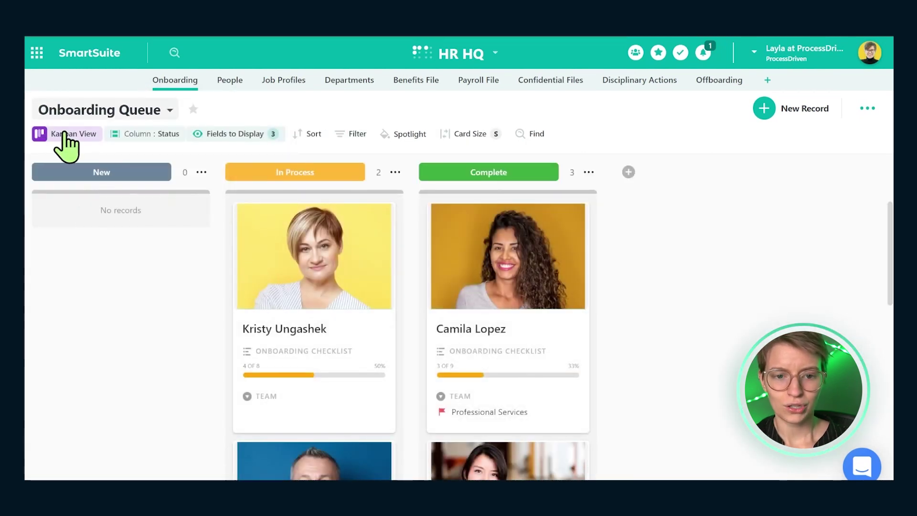
left_click(64, 135)
left_click(62, 232)
left_click(46, 362)
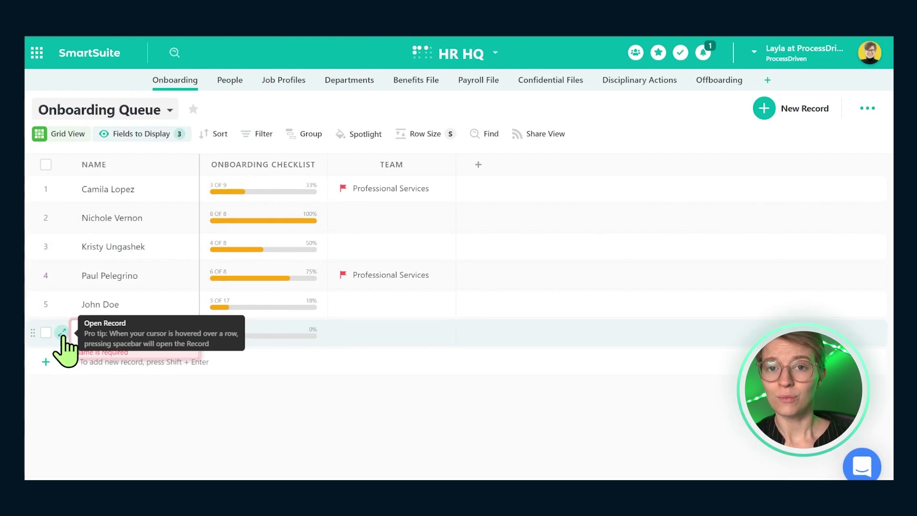
left_click(168, 117)
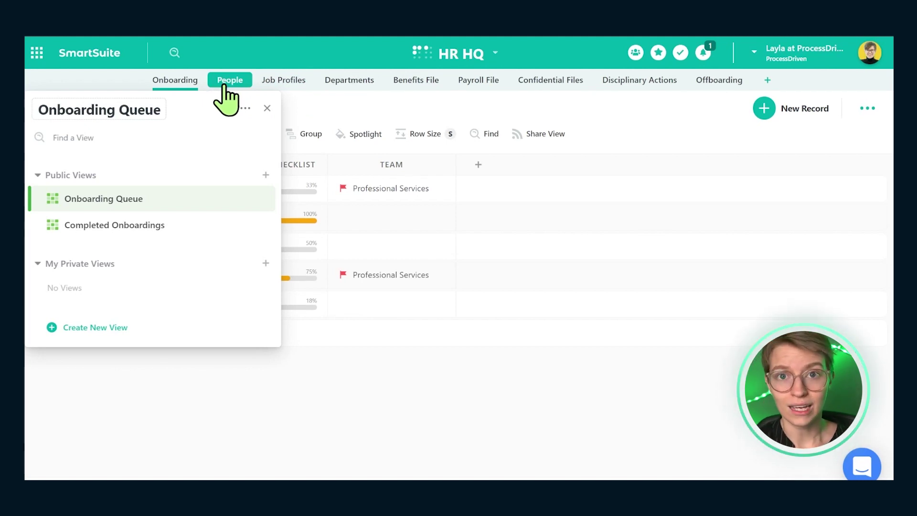
left_click(344, 119)
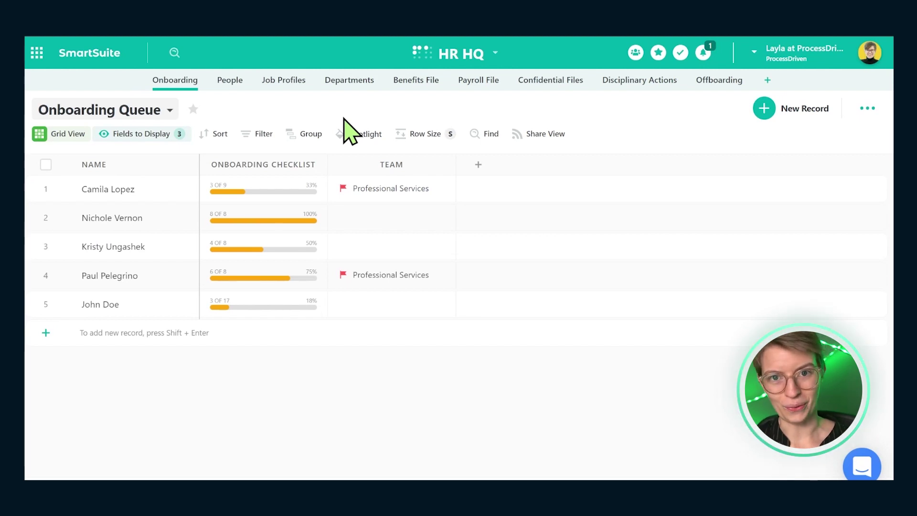
From the HR HQ title menu, delete the template demo data and confirm
left_click(465, 58)
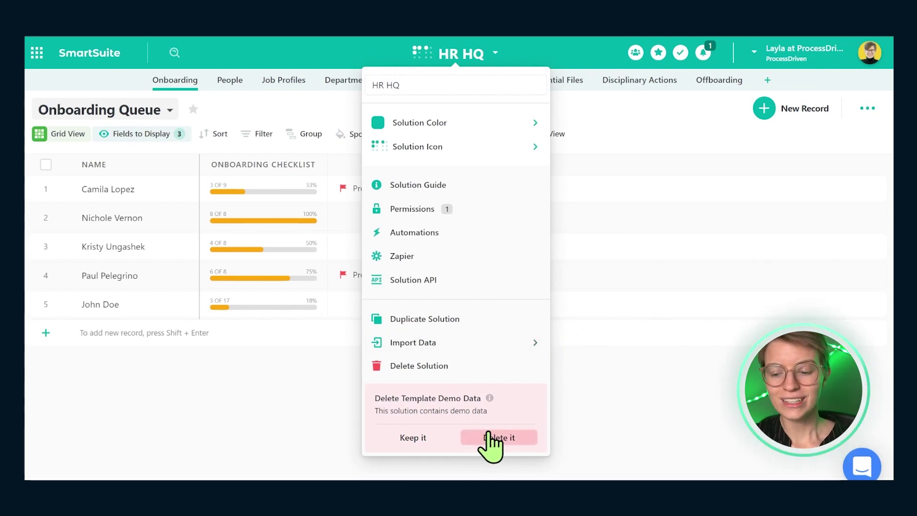
left_click_drag(481, 398, 439, 401)
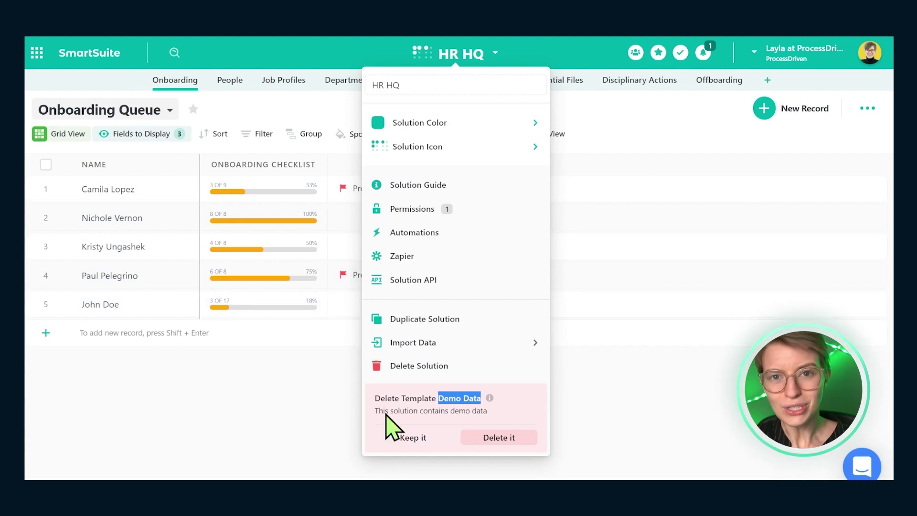
left_click(500, 437)
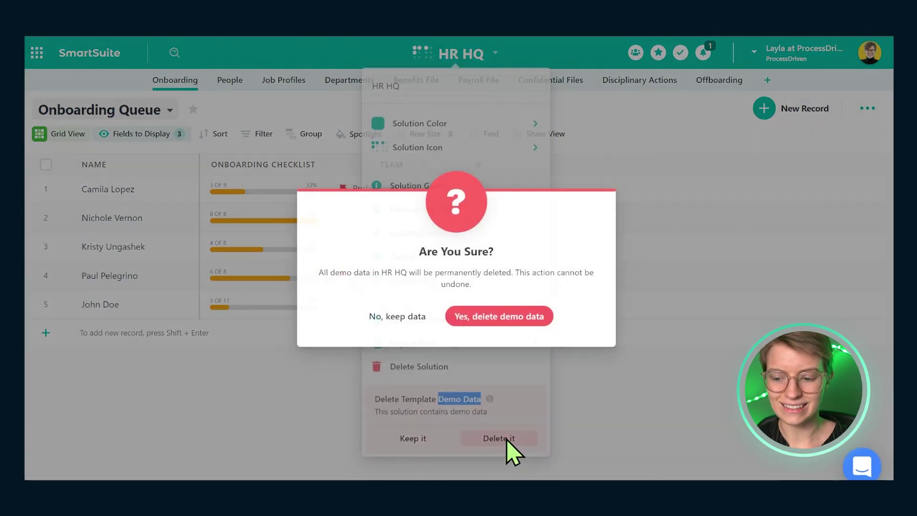
left_click(504, 316)
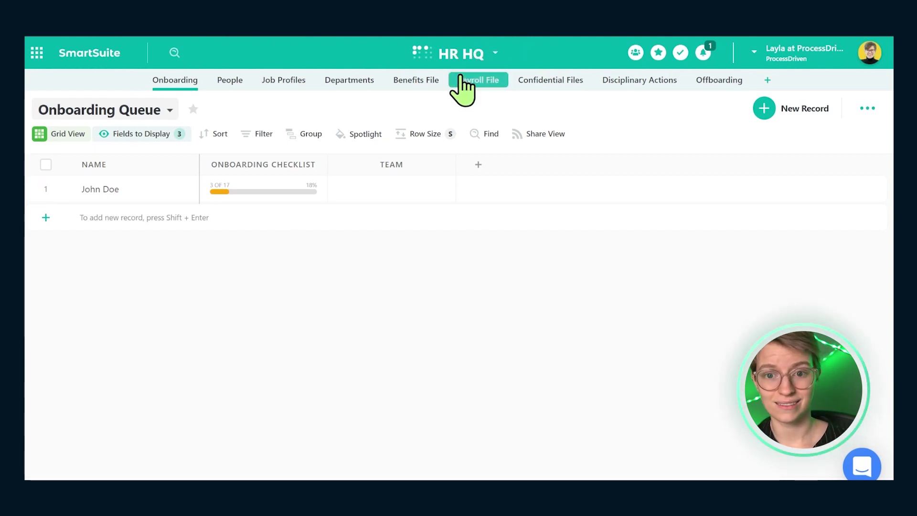
Cancel a new Onboarding record, then check the empty People and Disciplinary Actions tables
left_click(764, 112)
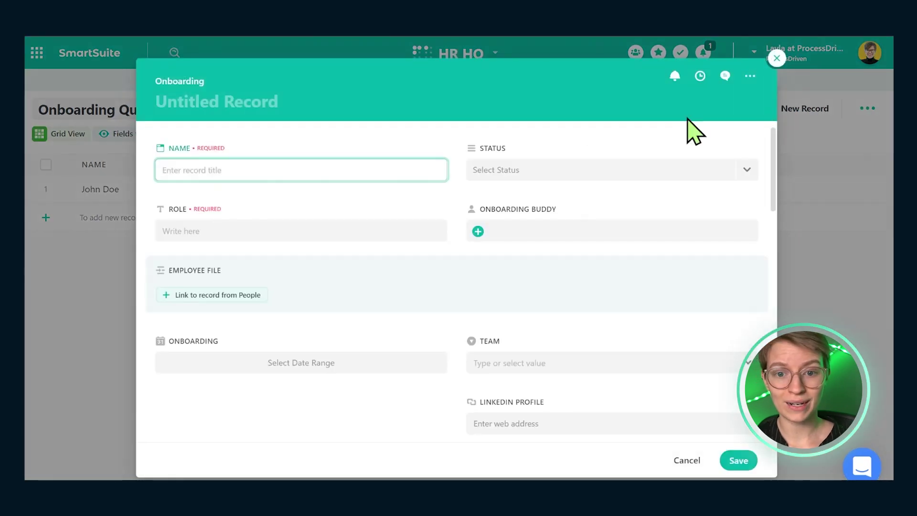
key("Escape")
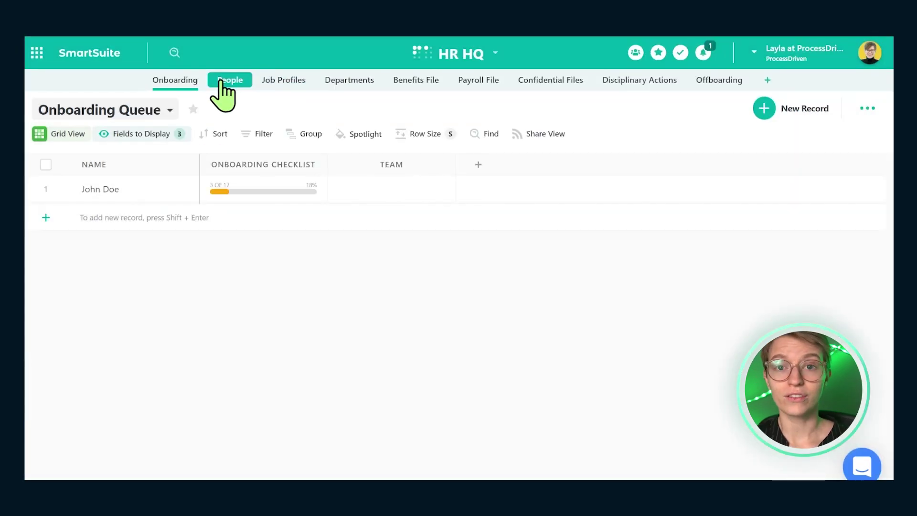
left_click(223, 80)
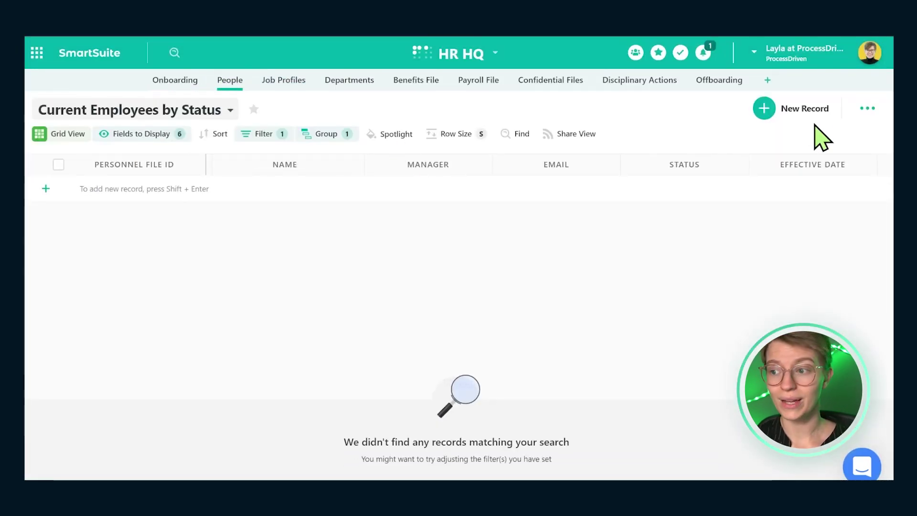
left_click(640, 80)
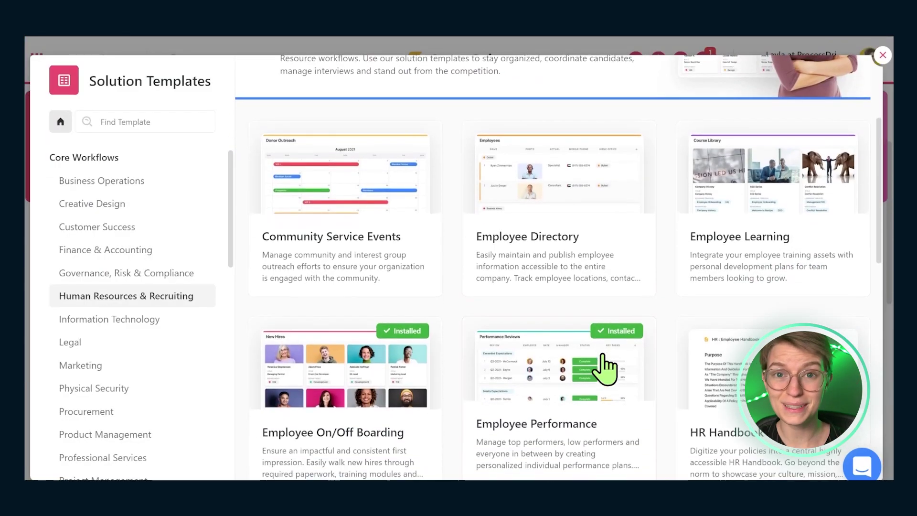
Scroll through the Human Resources & Recruiting templates like Hiring and Job Descriptions
scroll(606, 367, "down", 5)
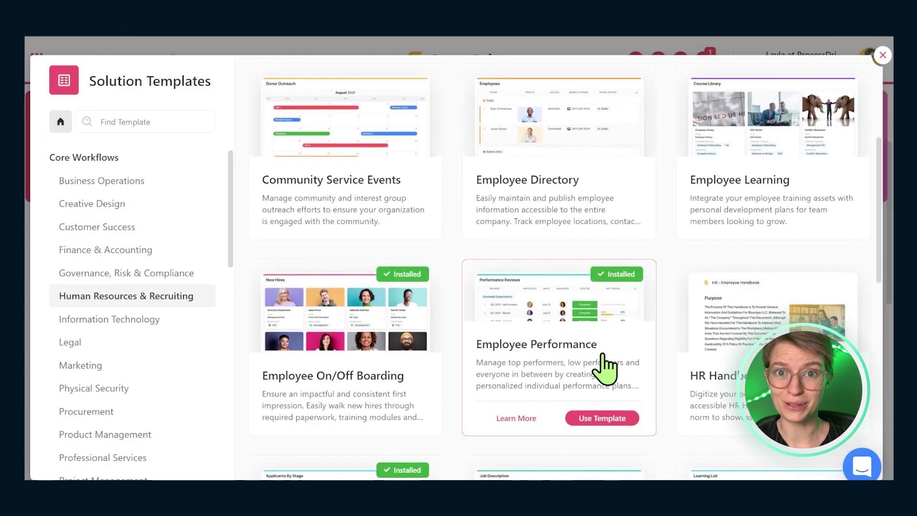
scroll(604, 356, "down", 4)
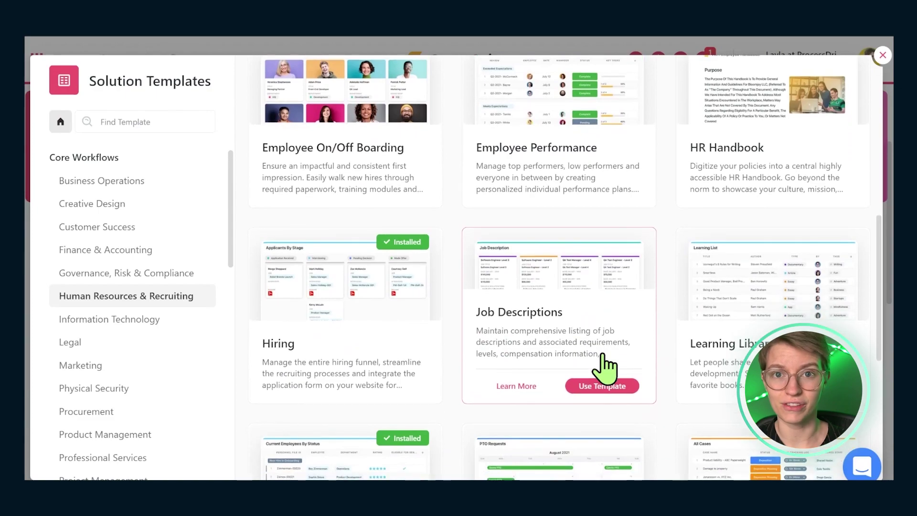